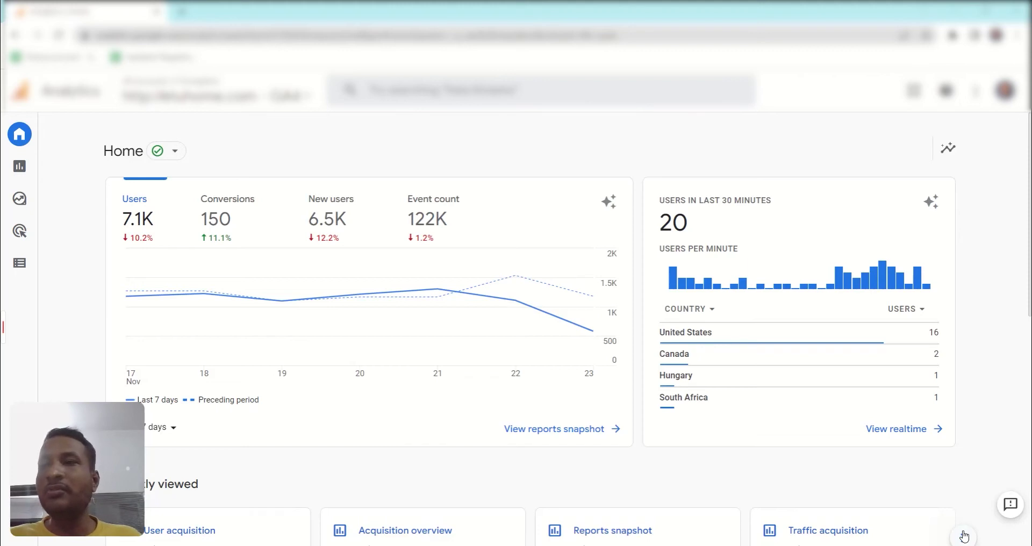
Step: Open the Acquisition overview report in the Life cycle reports
{"action": "mouse_move", "coordinate": [64, 172]}
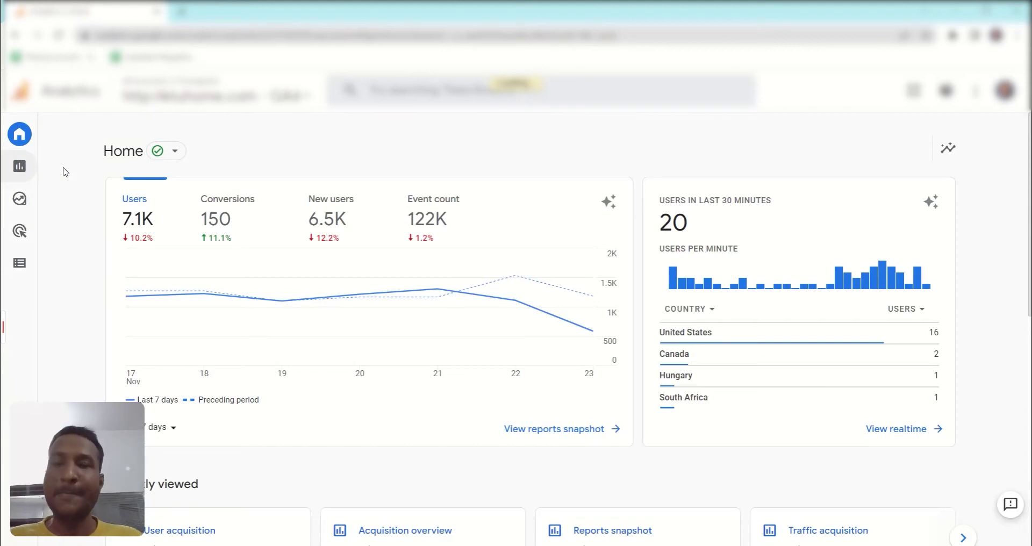
{"action": "left_click", "coordinate": [63, 172]}
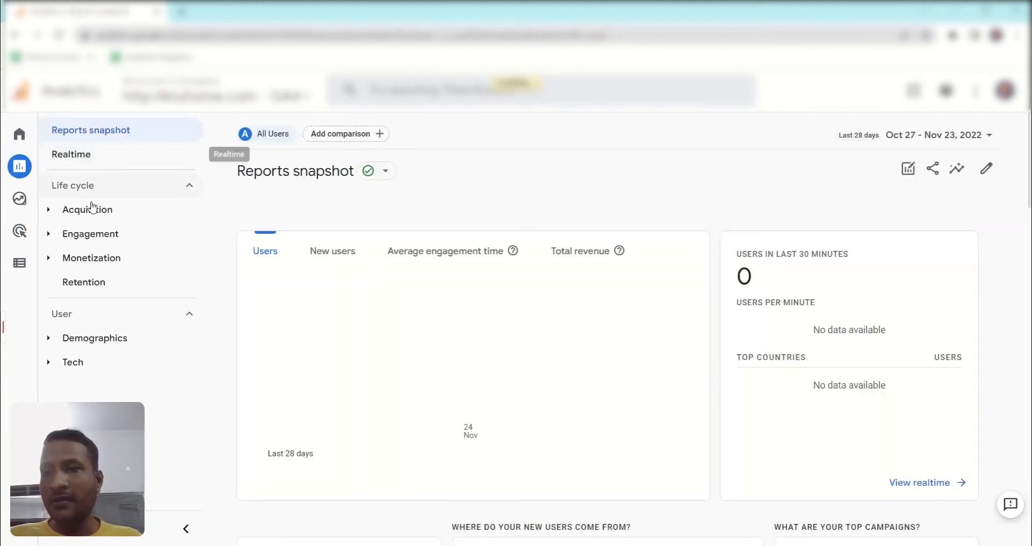
{"action": "left_click", "coordinate": [111, 215]}
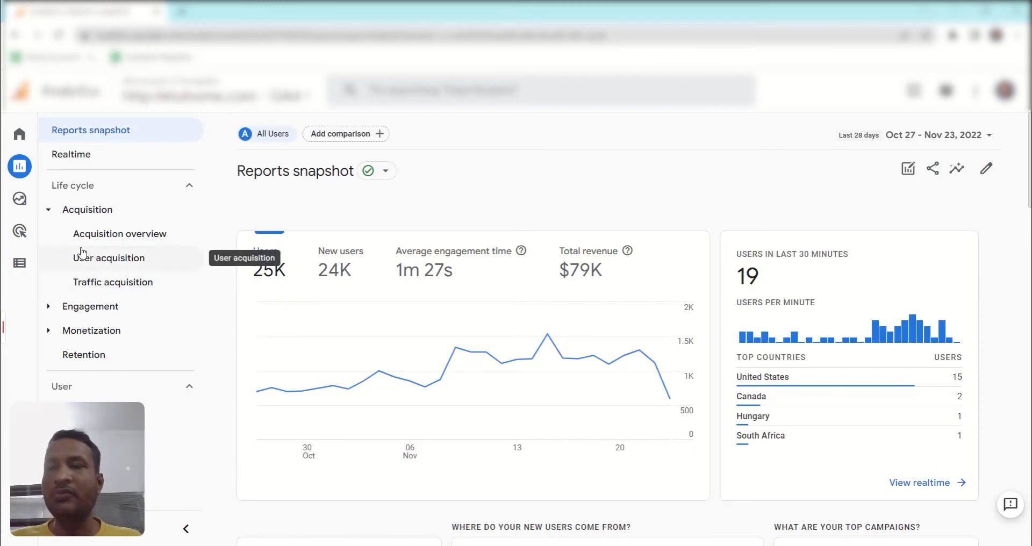
{"action": "left_click", "coordinate": [178, 240]}
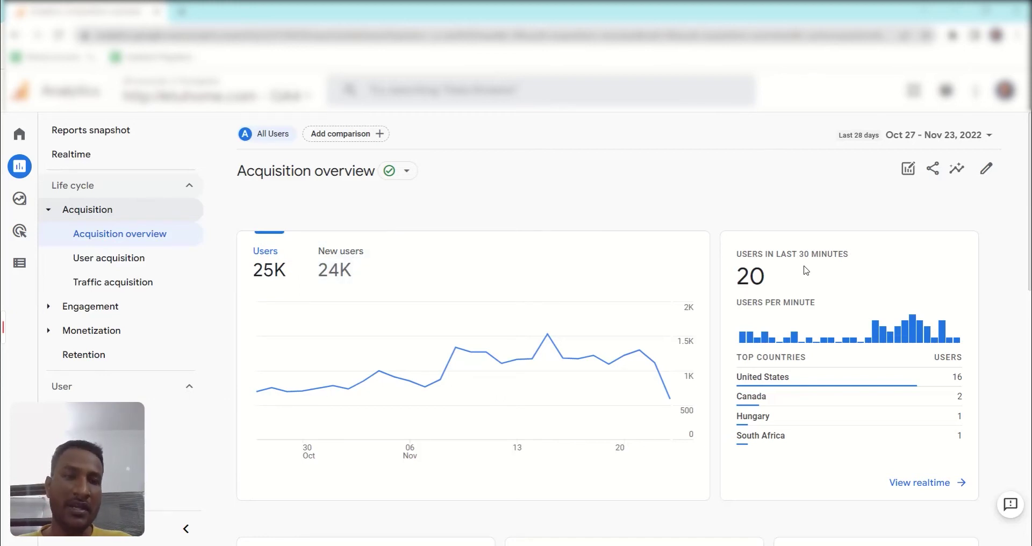
Step: Review the overview's cards for users, new users by channel, sessions by channel group and Google Ads campaigns
{"action": "scroll", "coordinate": [684, 226], "scroll_direction": "down", "scroll_amount": 1}
{"action": "mouse_move", "coordinate": [753, 314]}
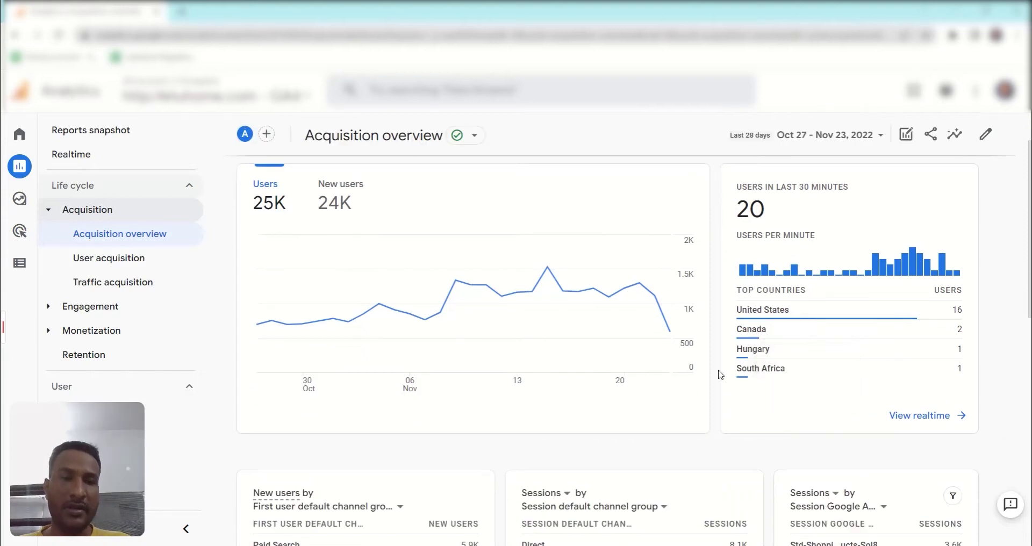
{"action": "scroll", "coordinate": [624, 365], "scroll_direction": "down", "scroll_amount": 1}
{"action": "scroll", "coordinate": [625, 365], "scroll_direction": "down", "scroll_amount": 3}
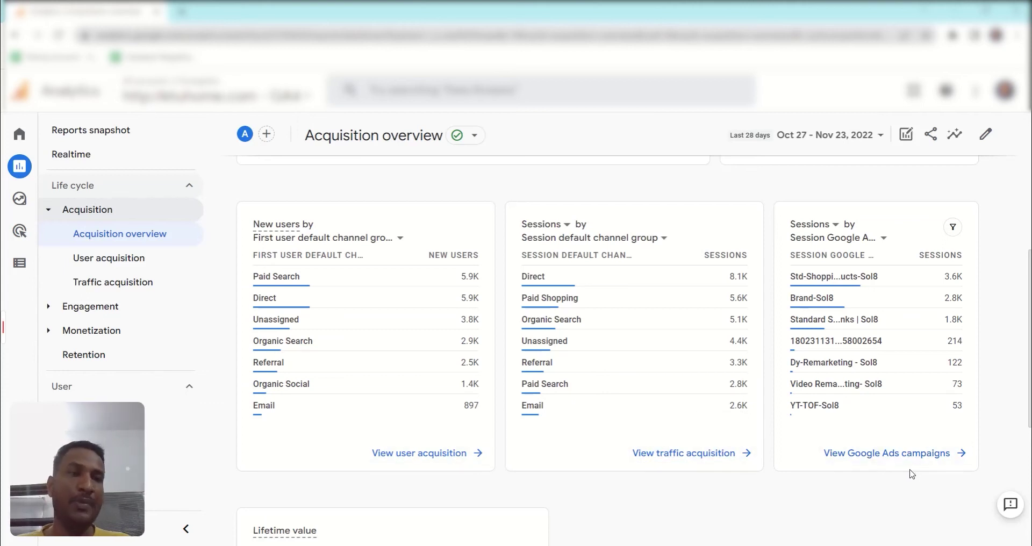
{"action": "scroll", "coordinate": [854, 472], "scroll_direction": "up", "scroll_amount": 4}
{"action": "scroll", "coordinate": [854, 471], "scroll_direction": "up", "scroll_amount": 3}
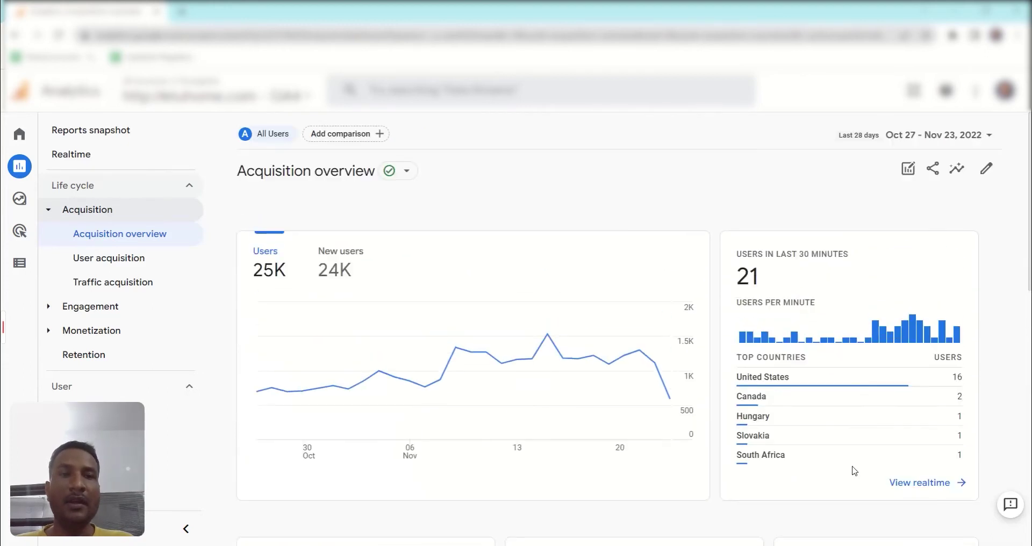
Step: Look over the report's date range presets, calendar and compare option, leaving the range as it is
{"action": "left_click", "coordinate": [989, 138]}
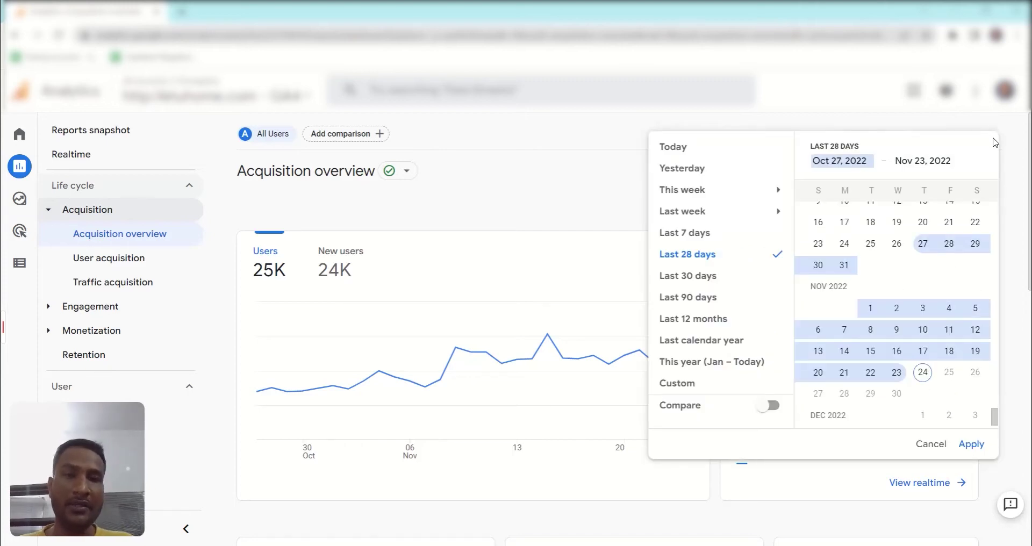
{"action": "mouse_move", "coordinate": [685, 211]}
{"action": "left_click", "coordinate": [922, 243]}
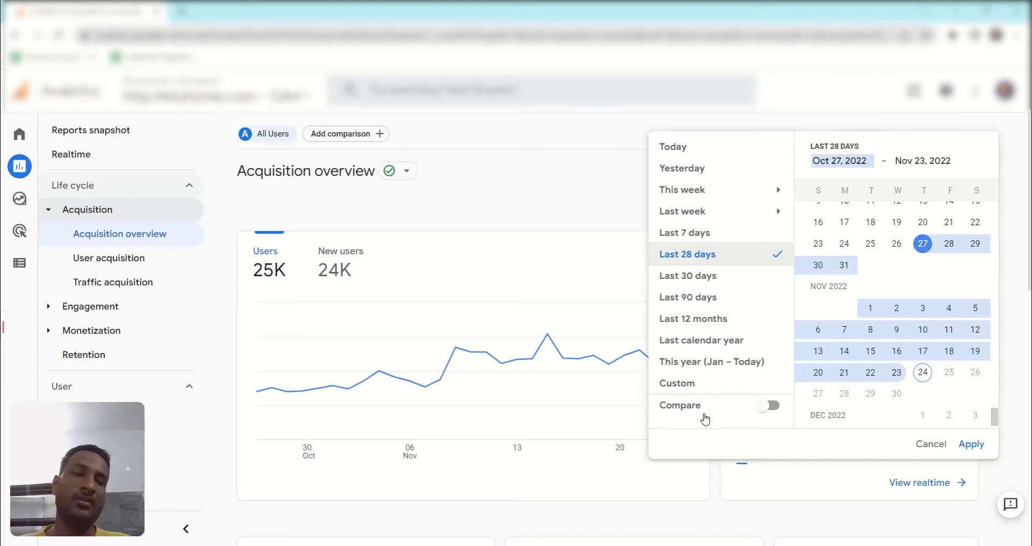
{"action": "left_click", "coordinate": [517, 199]}
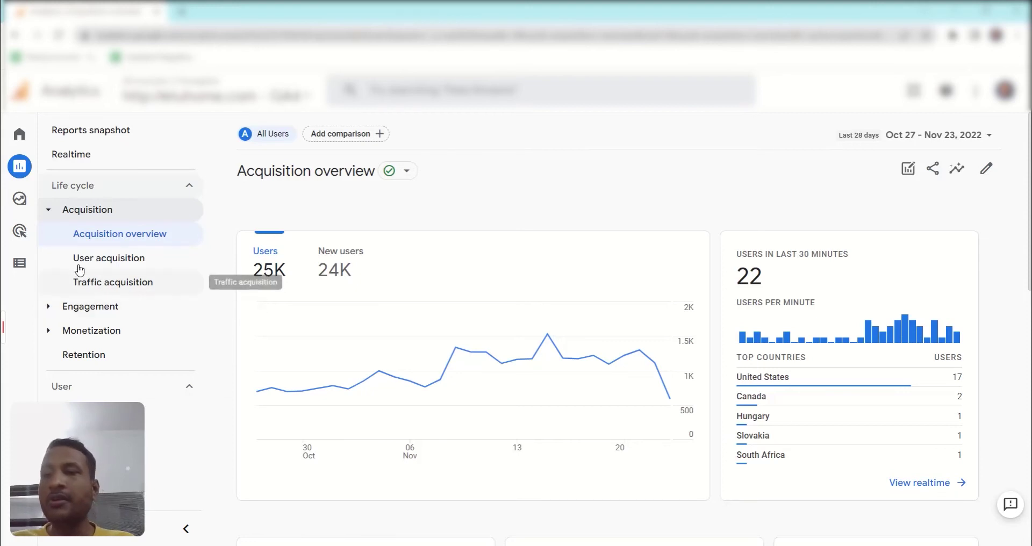
Step: Open the User acquisition report and examine its new-user charts by first user default channel group
{"action": "left_click", "coordinate": [148, 264]}
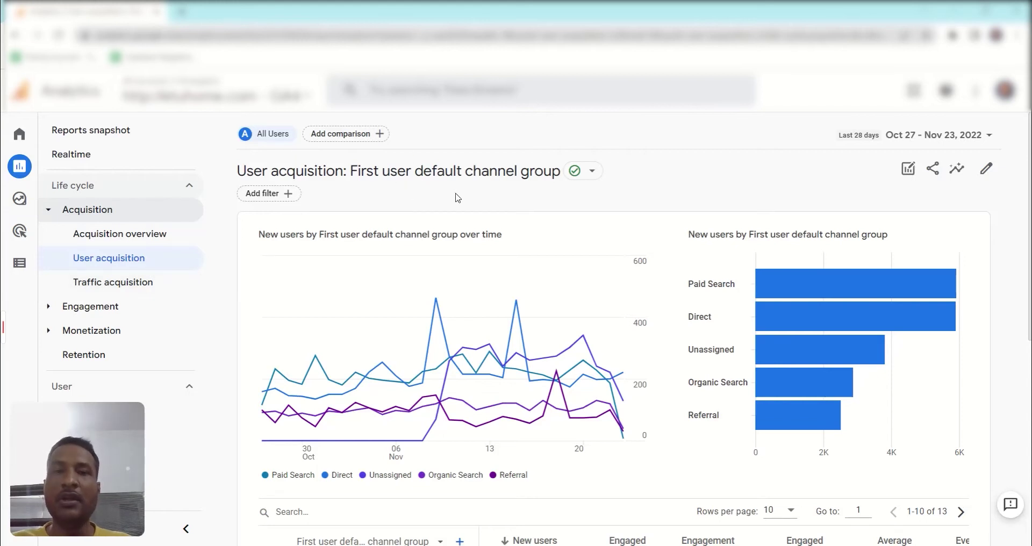
{"action": "mouse_move", "coordinate": [440, 269]}
{"action": "scroll", "coordinate": [439, 270], "scroll_direction": "down", "scroll_amount": 1}
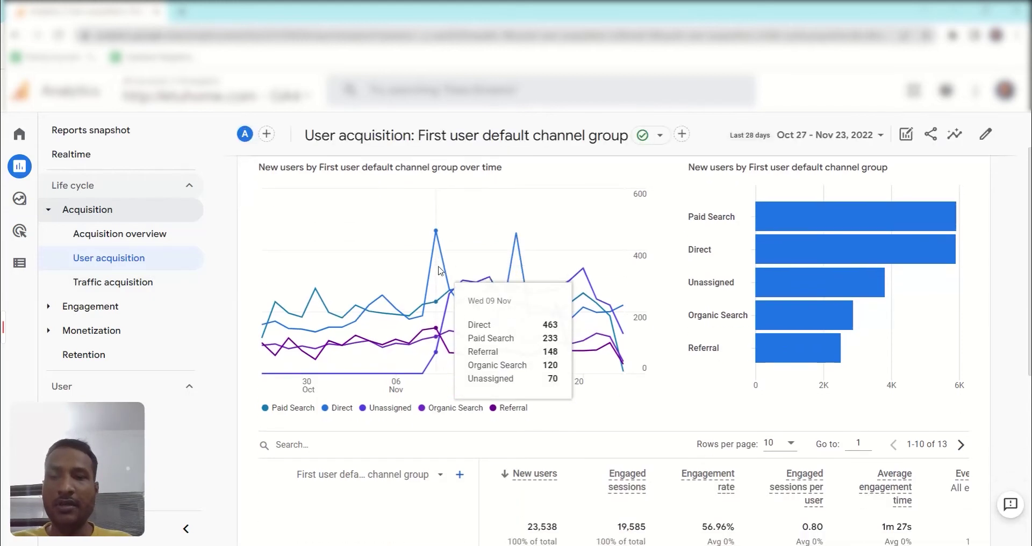
{"action": "scroll", "coordinate": [419, 323], "scroll_direction": "up", "scroll_amount": 2}
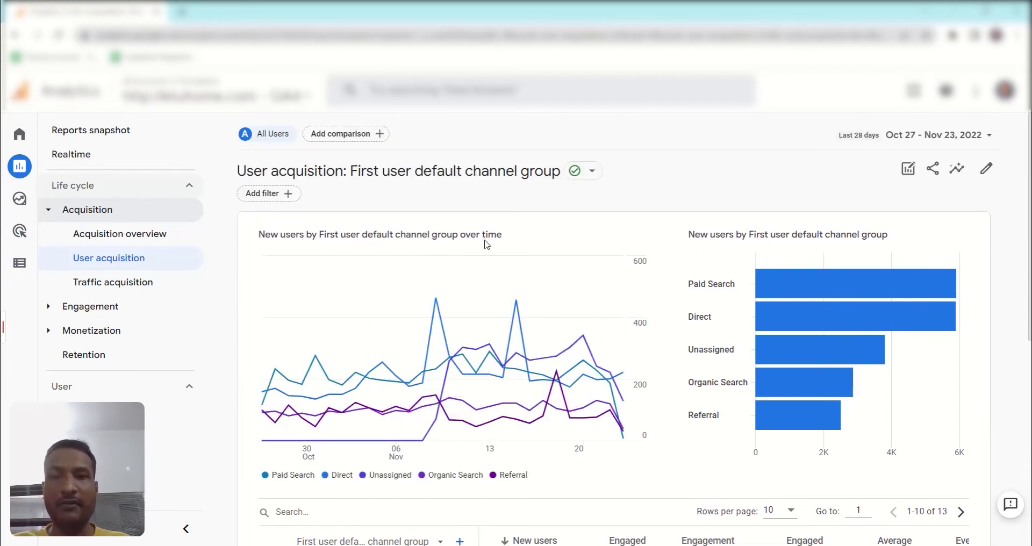
{"action": "scroll", "coordinate": [537, 322], "scroll_direction": "down", "scroll_amount": 2}
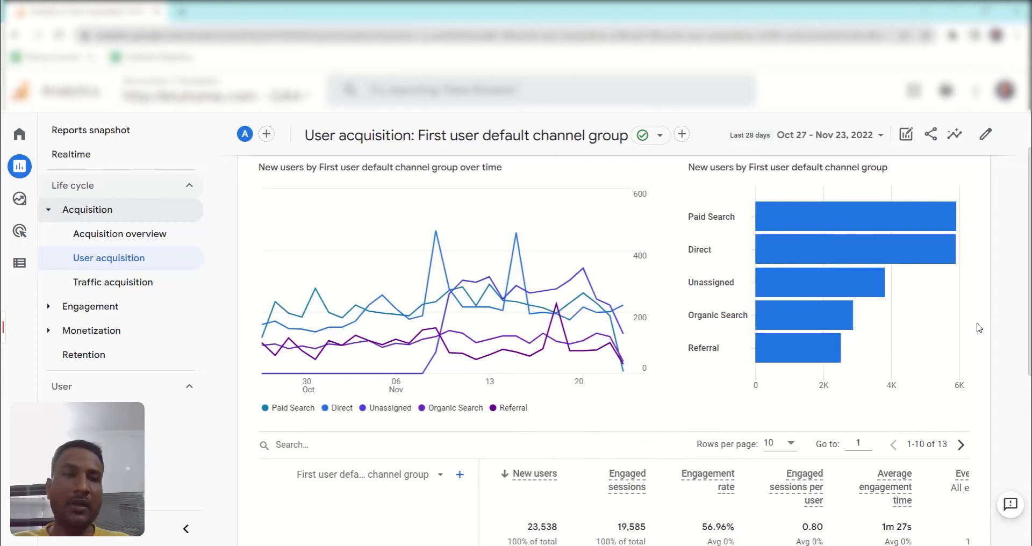
{"action": "scroll", "coordinate": [933, 350], "scroll_direction": "up", "scroll_amount": 1}
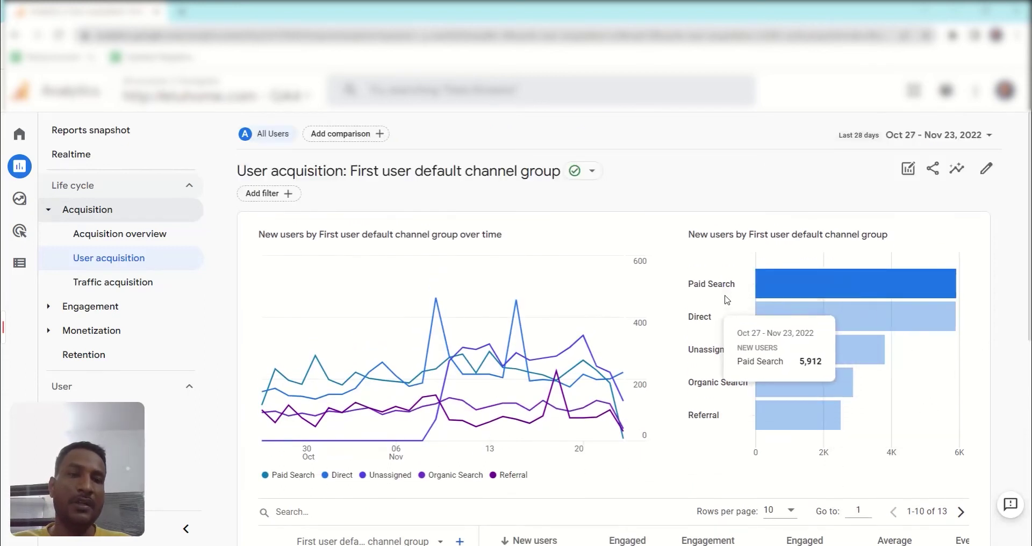
{"action": "scroll", "coordinate": [780, 255], "scroll_direction": "down", "scroll_amount": 1}
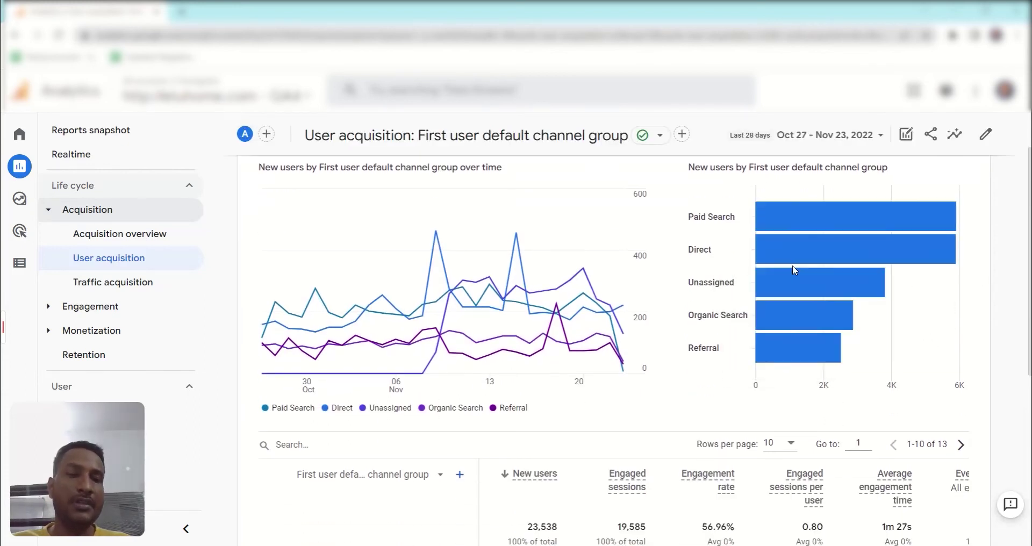
{"action": "mouse_move", "coordinate": [810, 305]}
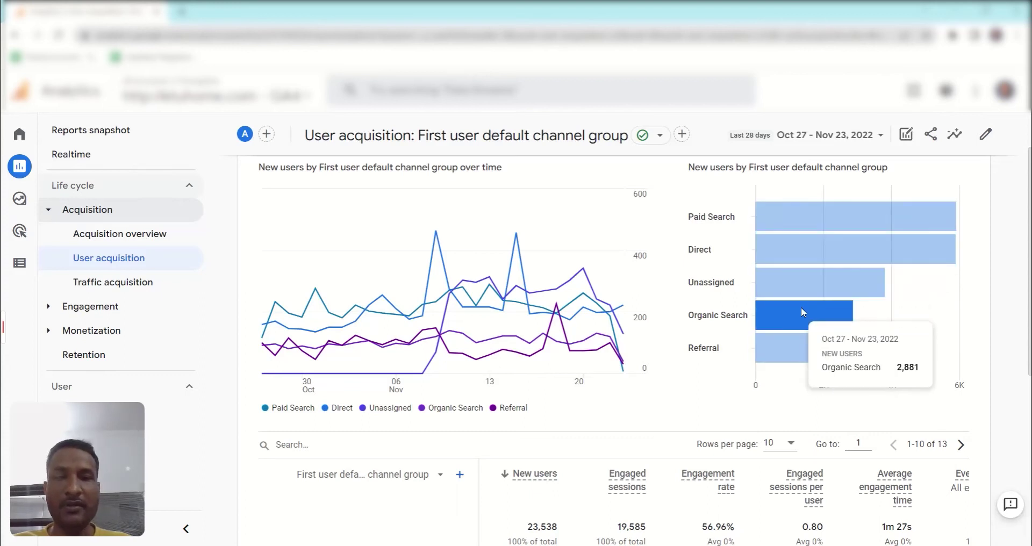
Step: Examine the channel group table's metrics across all columns, from New users through to Total revenue
{"action": "scroll", "coordinate": [587, 389], "scroll_direction": "down", "scroll_amount": 4}
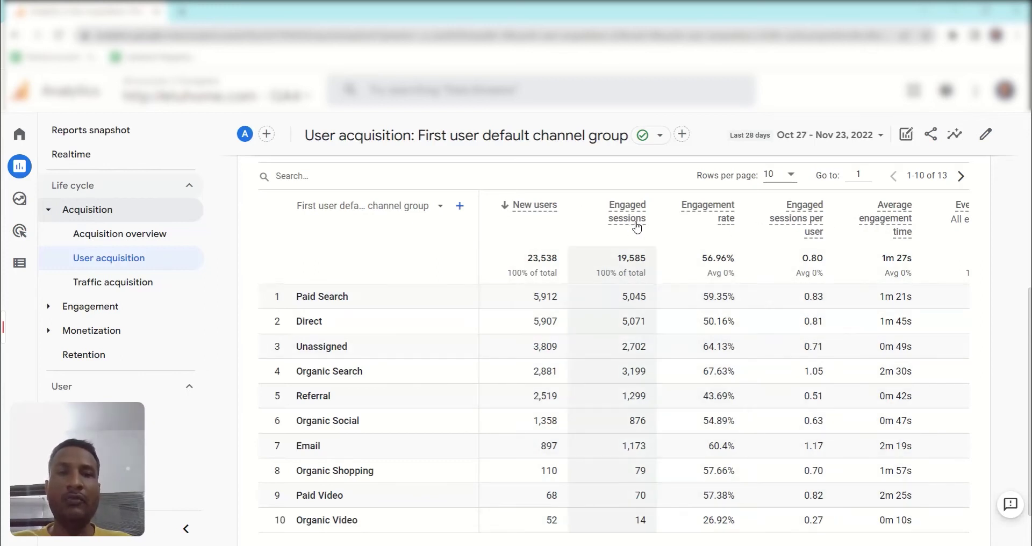
{"action": "mouse_move", "coordinate": [635, 223]}
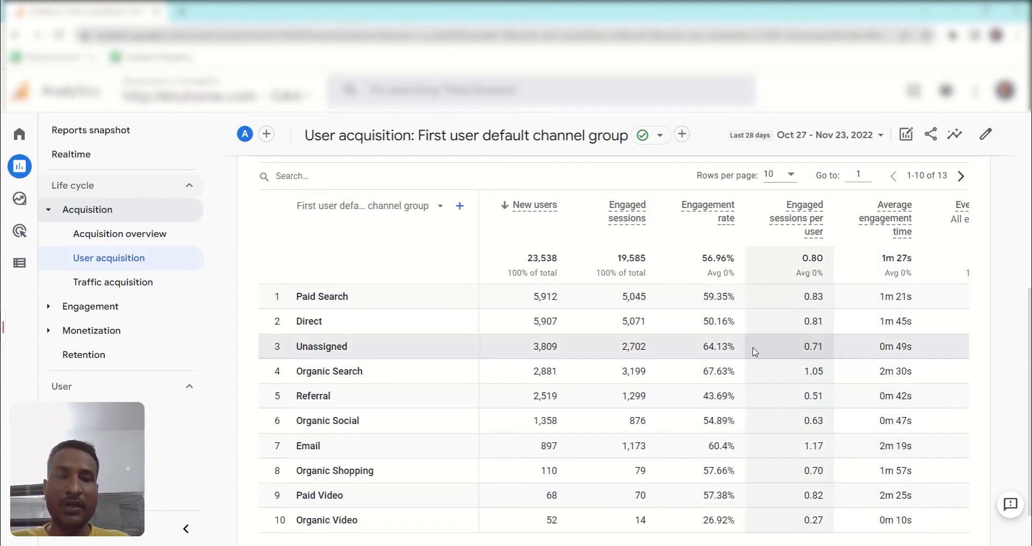
{"action": "scroll", "coordinate": [755, 352], "scroll_direction": "down", "scroll_amount": 2}
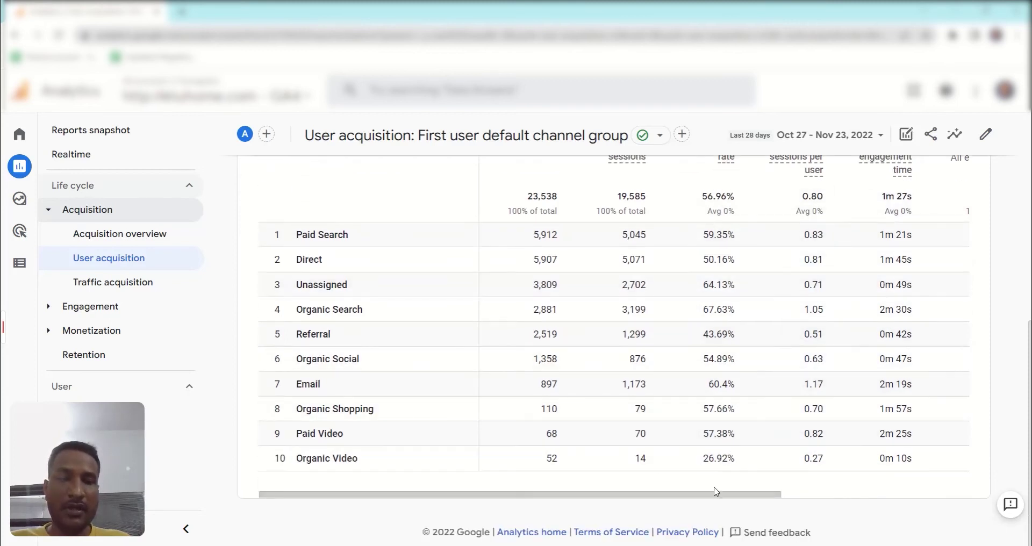
{"action": "left_click_drag", "start_coordinate": [715, 493], "coordinate": [917, 501]}
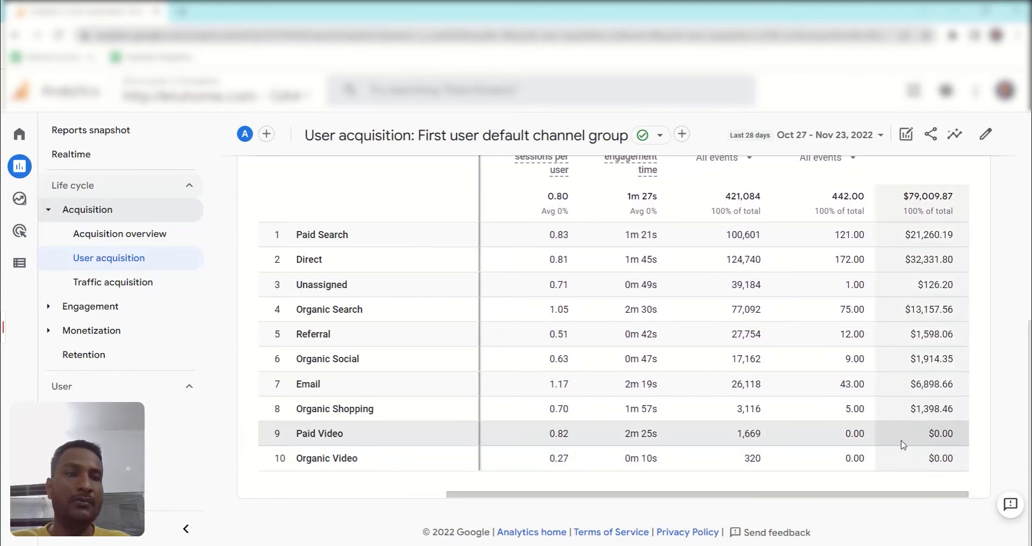
{"action": "scroll", "coordinate": [905, 442], "scroll_direction": "up", "scroll_amount": 3}
{"action": "scroll", "coordinate": [834, 442], "scroll_direction": "down", "scroll_amount": 1}
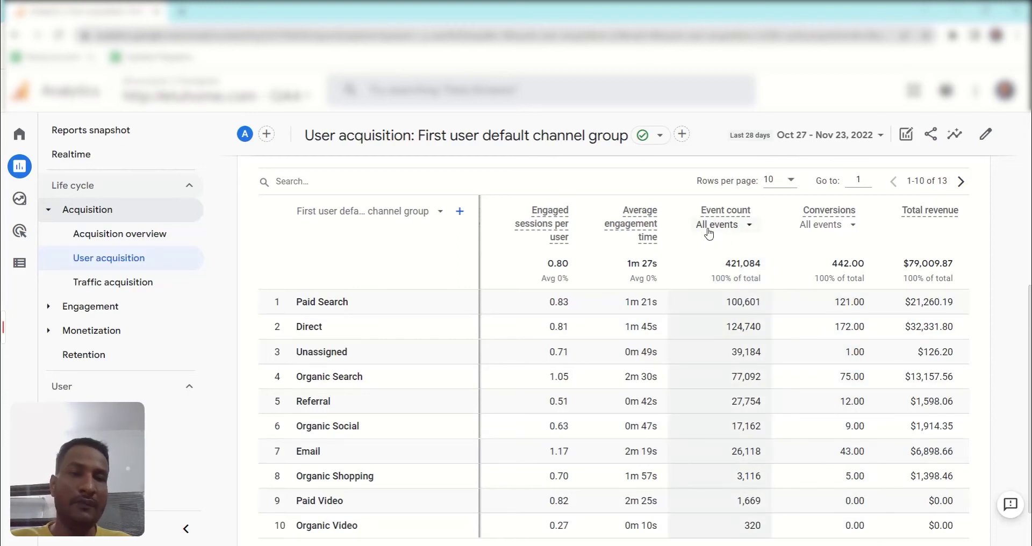
Step: Restrict the table's Event count to page_view and its Conversions to purchase
{"action": "left_click", "coordinate": [749, 228]}
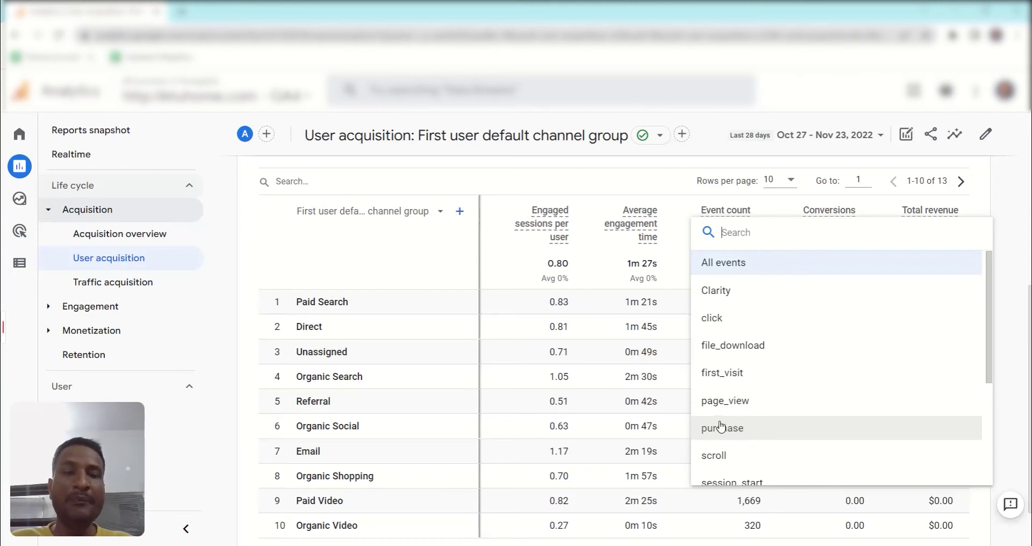
{"action": "left_click", "coordinate": [742, 409]}
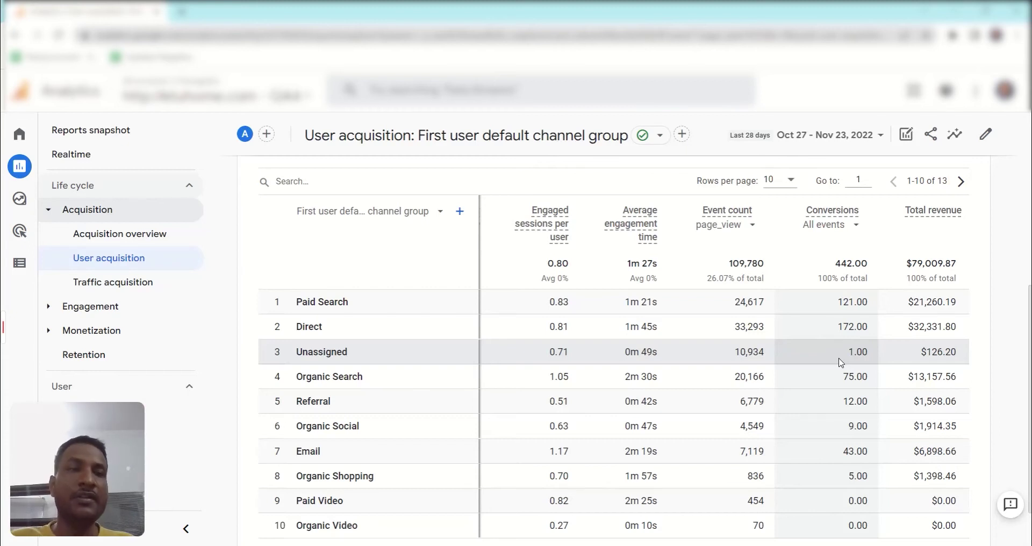
{"action": "left_click", "coordinate": [854, 226]}
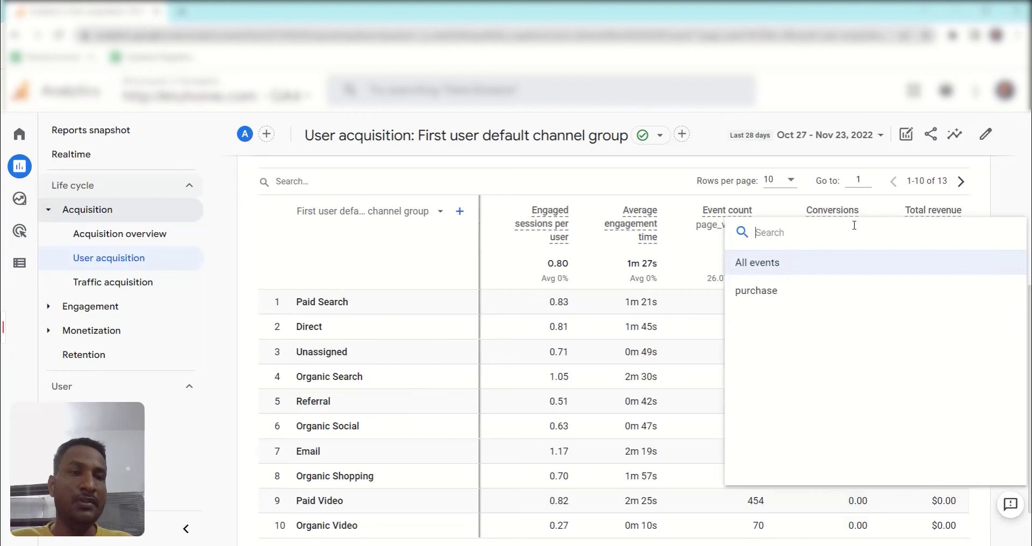
{"action": "left_click", "coordinate": [764, 301]}
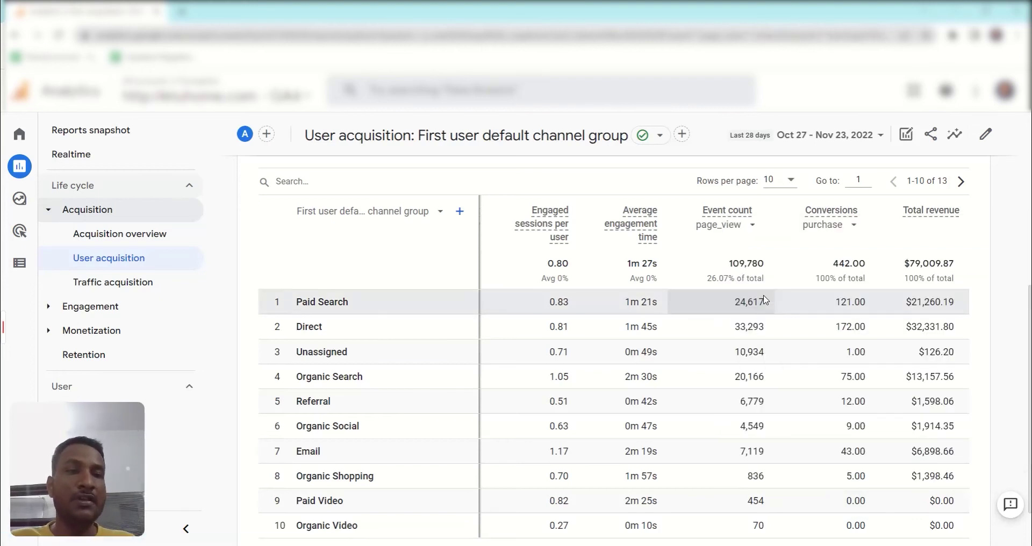
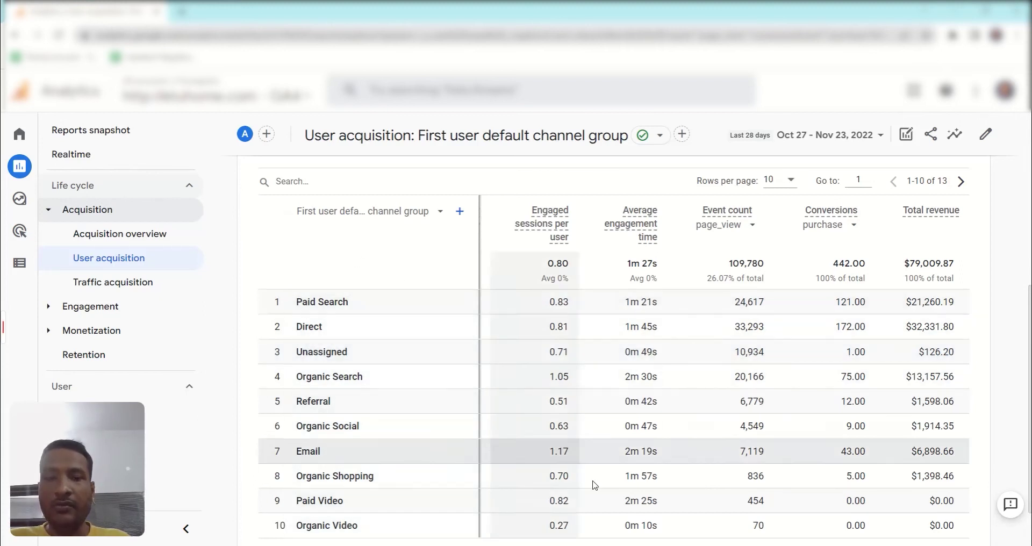
Step: Change the user acquisition table's primary dimension to First user source / medium and look through its rows
{"action": "scroll", "coordinate": [752, 483], "scroll_direction": "down", "scroll_amount": 1}
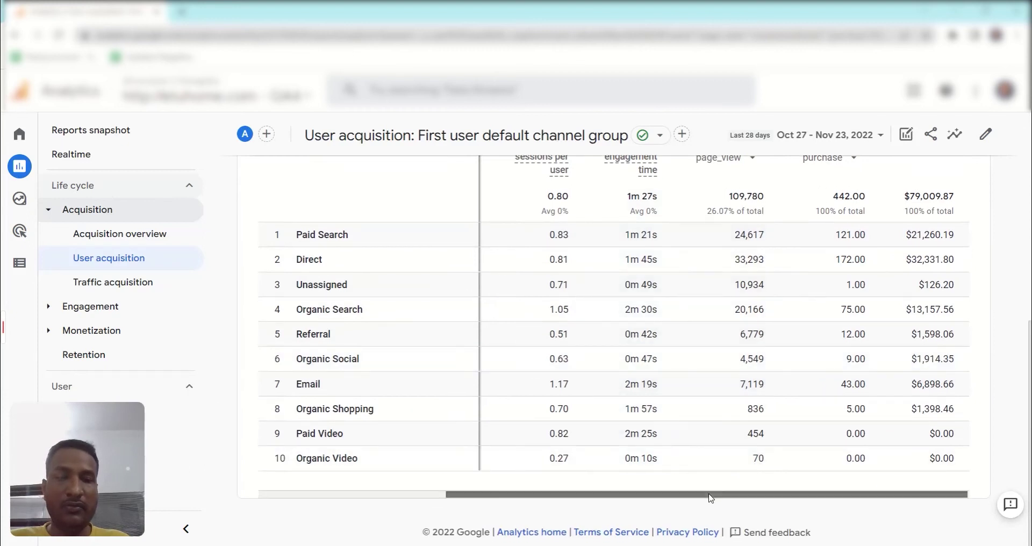
{"action": "left_click_drag", "start_coordinate": [708, 498], "coordinate": [507, 504]}
{"action": "scroll", "coordinate": [538, 465], "scroll_direction": "up", "scroll_amount": 2}
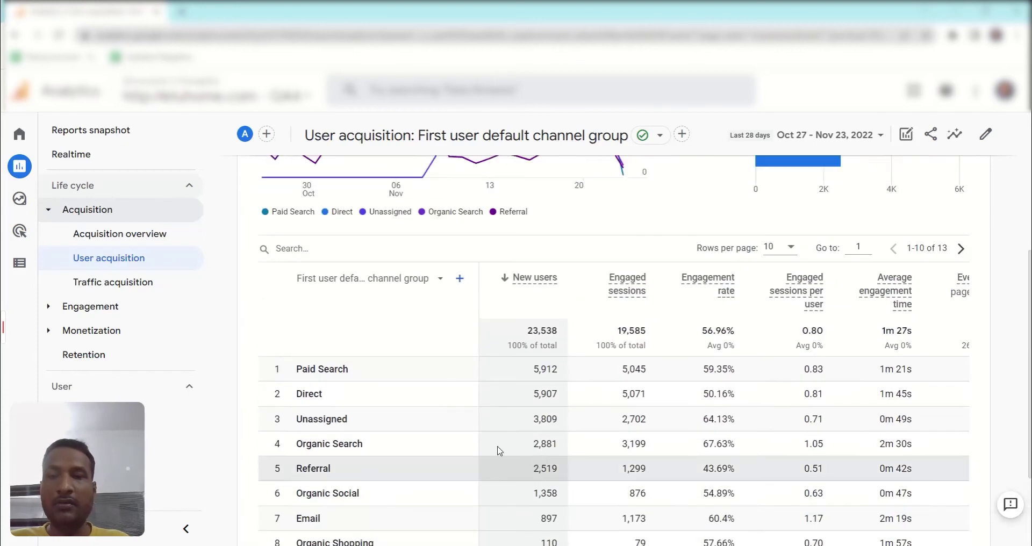
{"action": "left_click", "coordinate": [439, 279]}
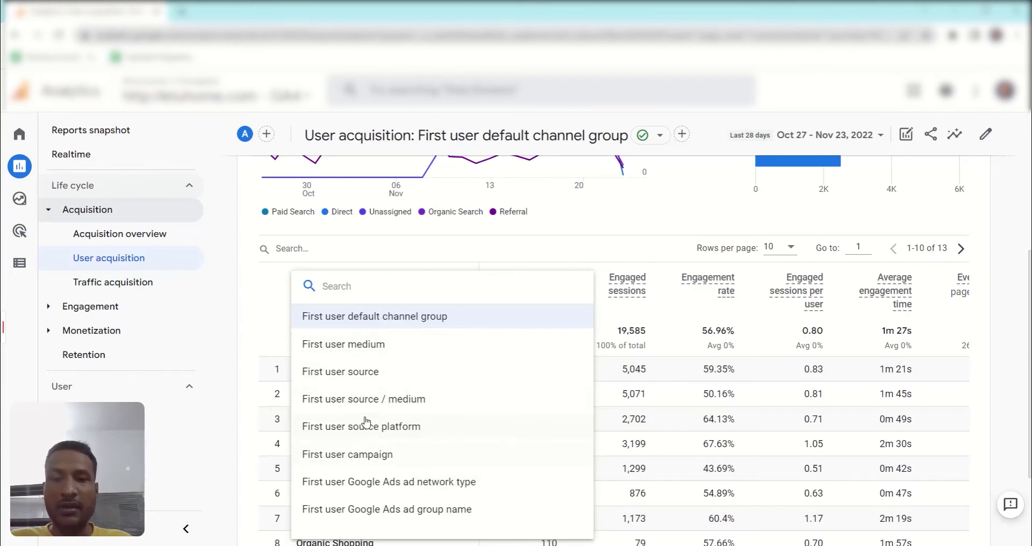
{"action": "left_click", "coordinate": [414, 404]}
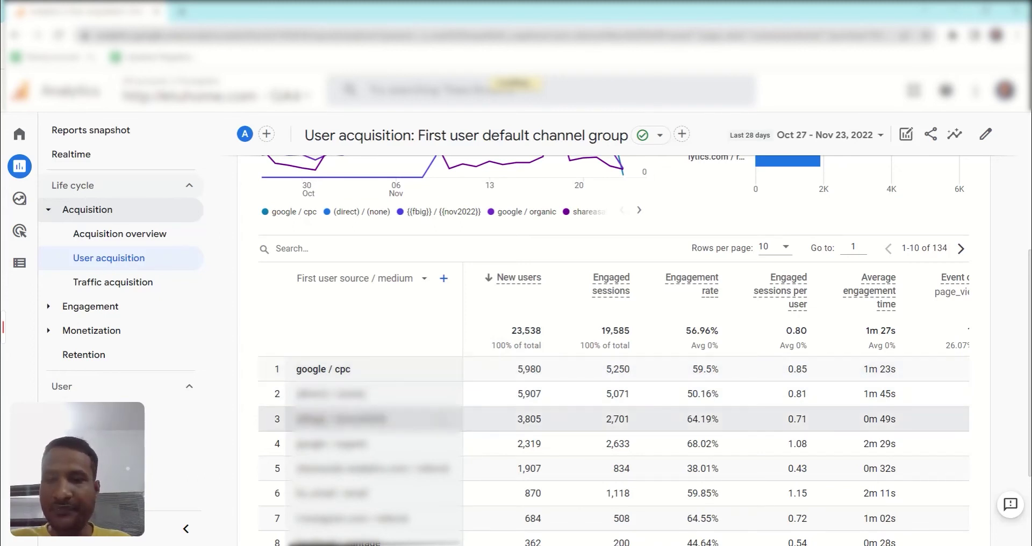
{"action": "scroll", "coordinate": [359, 378], "scroll_direction": "down", "scroll_amount": 3}
{"action": "scroll", "coordinate": [535, 456], "scroll_direction": "up", "scroll_amount": 6}
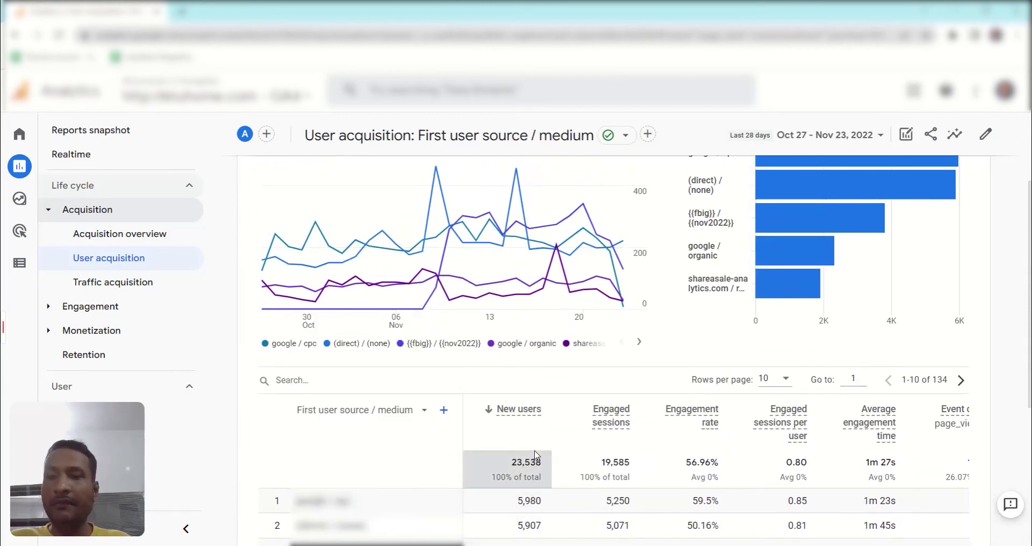
Step: Check the other primary dimensions available for the table and open the Traffic acquisition report
{"action": "left_click", "coordinate": [424, 412]}
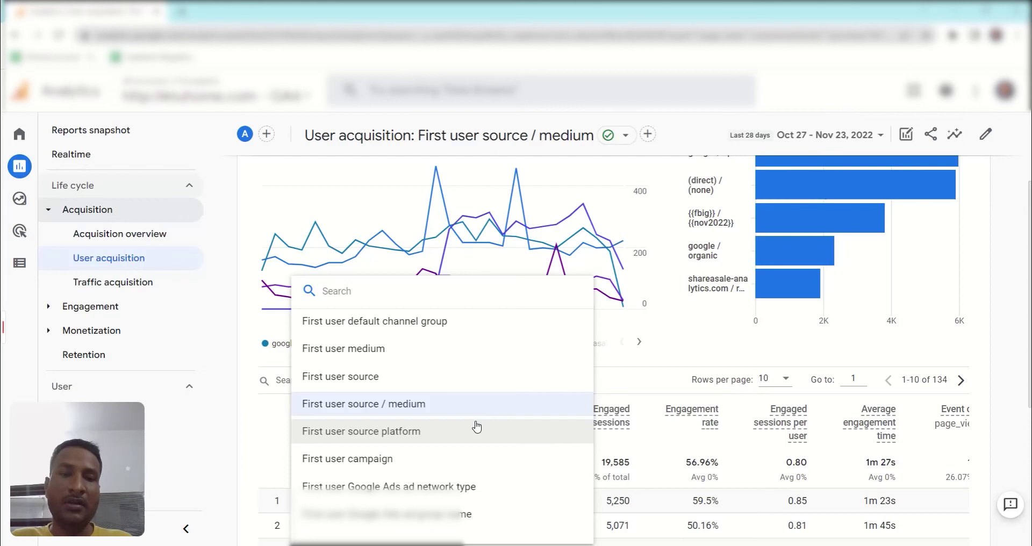
{"action": "left_click", "coordinate": [631, 381]}
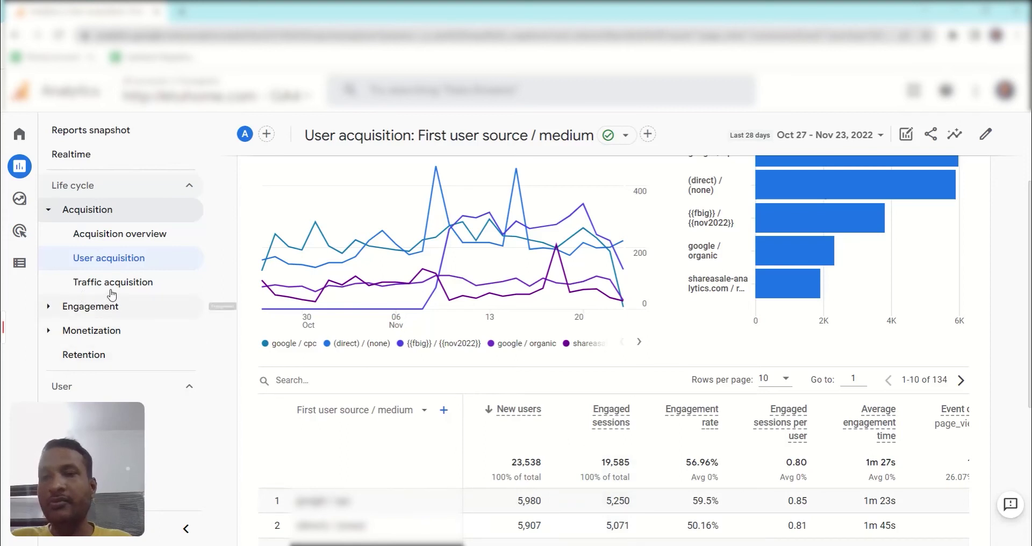
{"action": "left_click", "coordinate": [159, 287]}
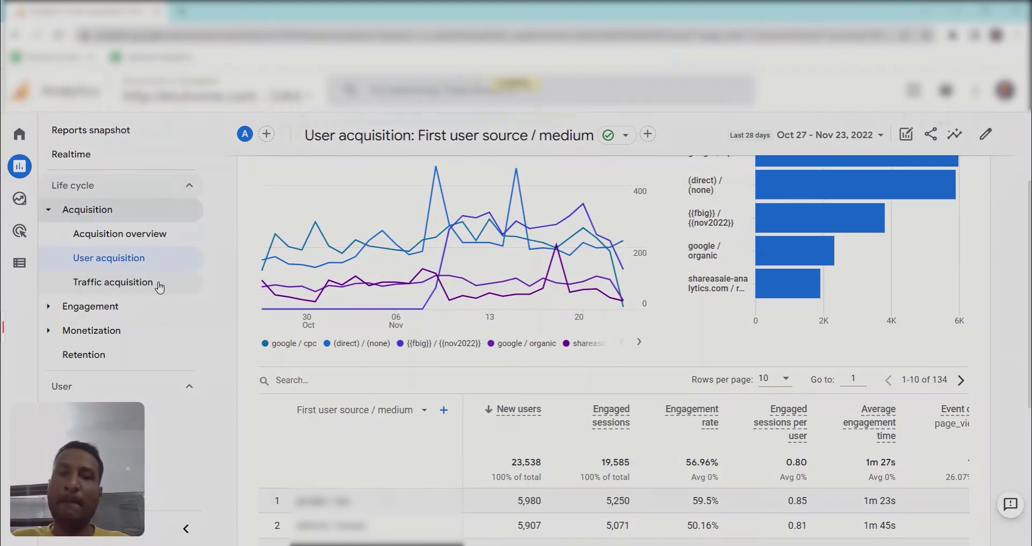
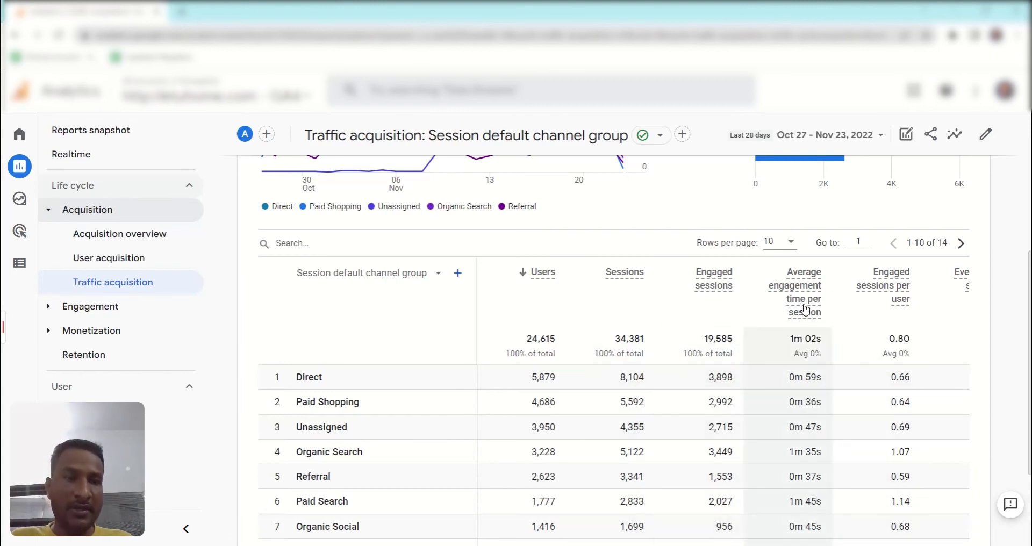
Step: Check which primary dimensions are available for the traffic acquisition table, keeping Session default channel group
{"action": "mouse_move", "coordinate": [868, 303]}
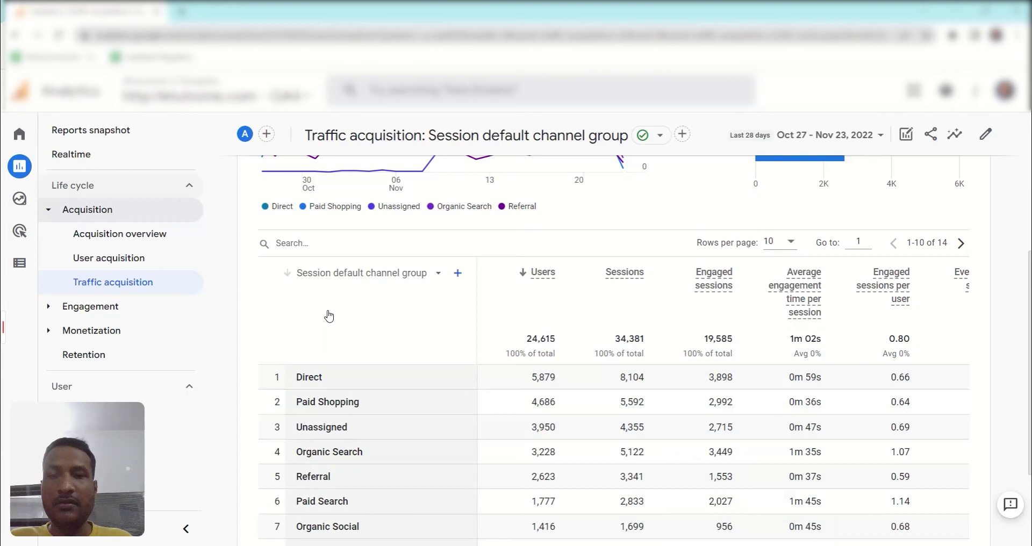
{"action": "left_click", "coordinate": [438, 273]}
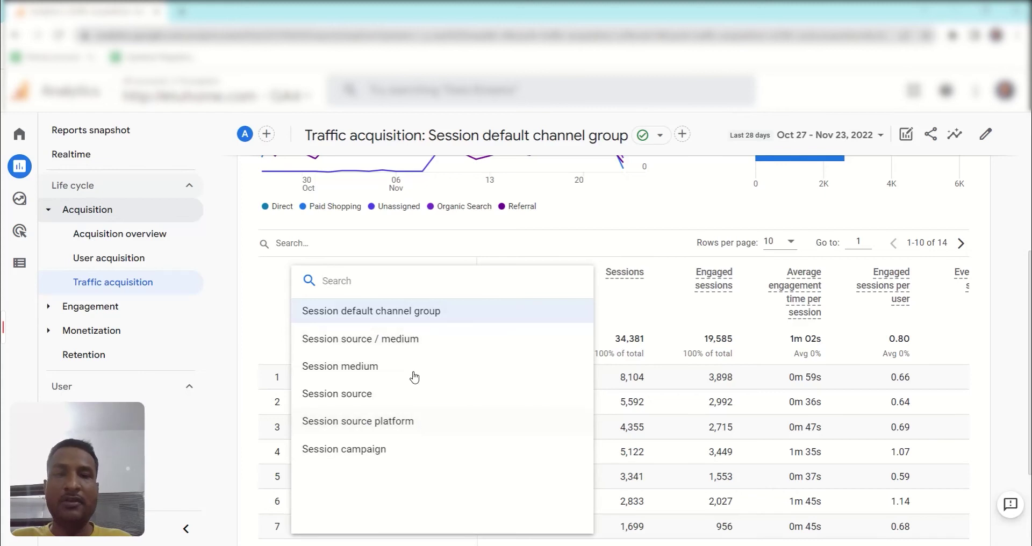
{"action": "left_click", "coordinate": [586, 250]}
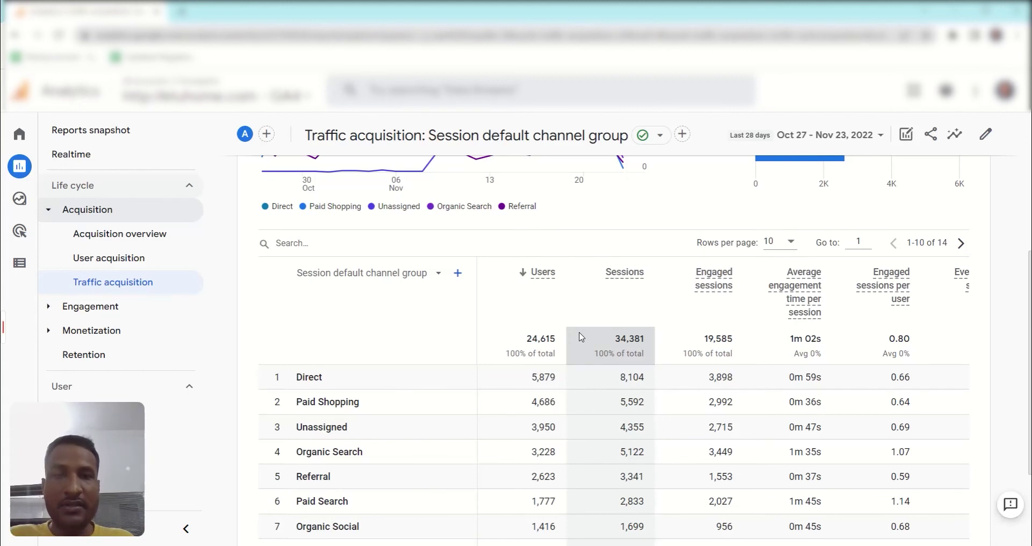
Step: Add Session source from the Traffic source category as the table's secondary dimension and look through the resulting rows
{"action": "left_click", "coordinate": [457, 274]}
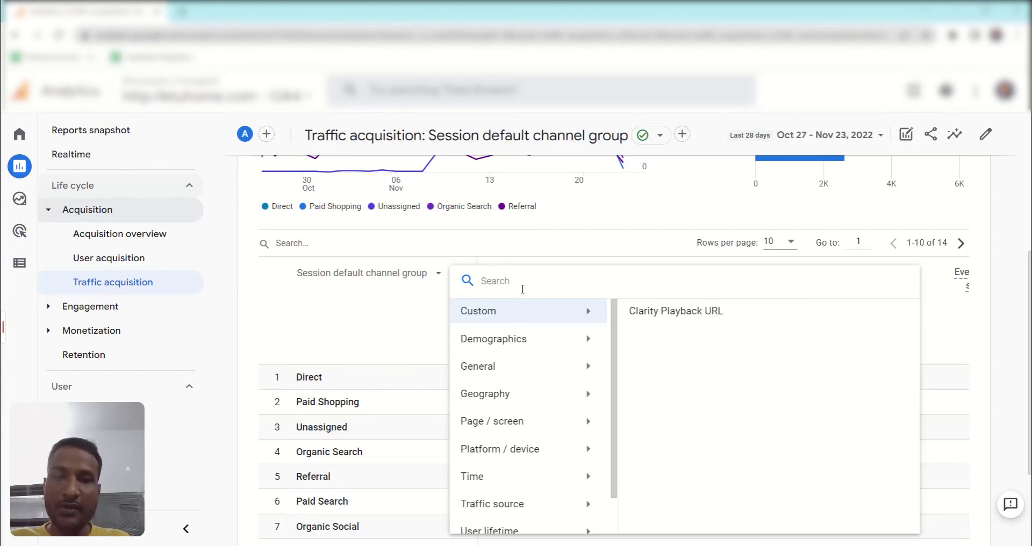
{"action": "left_click", "coordinate": [544, 342]}
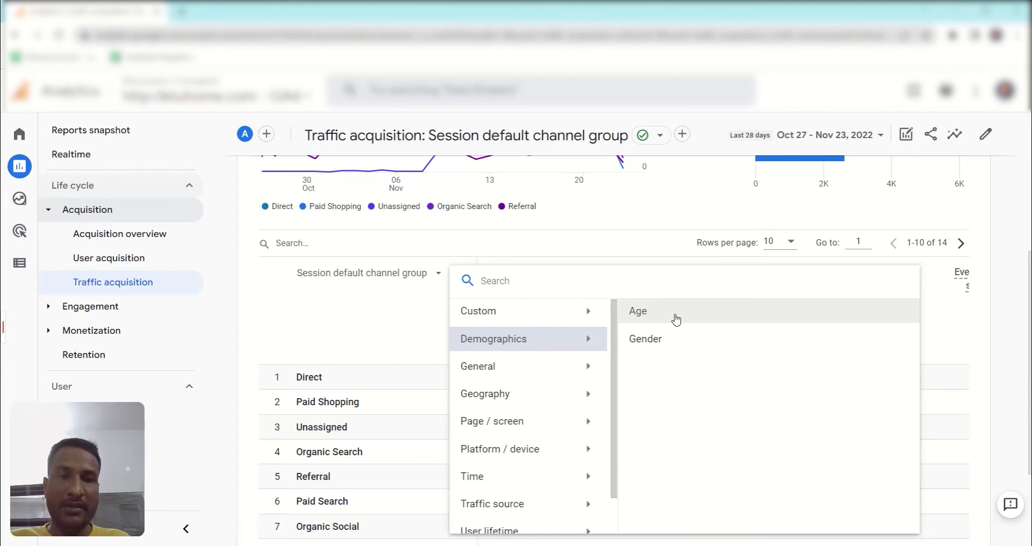
{"action": "left_click", "coordinate": [517, 377]}
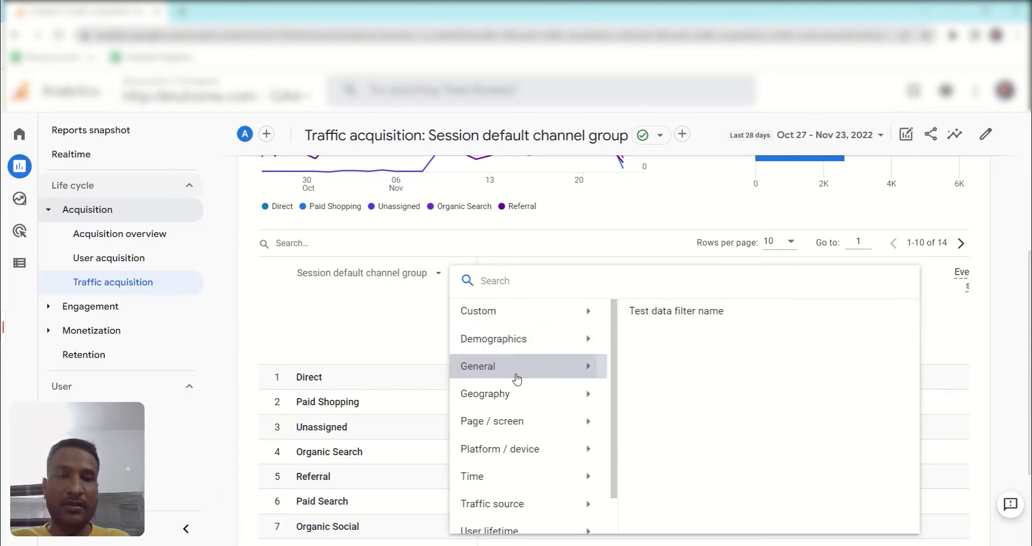
{"action": "scroll", "coordinate": [485, 414], "scroll_direction": "down", "scroll_amount": 1}
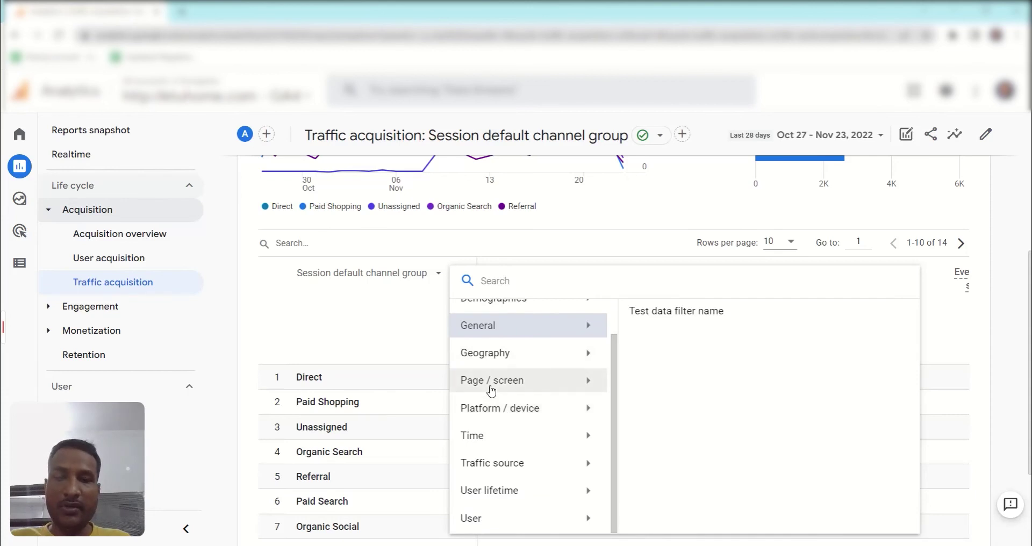
{"action": "left_click", "coordinate": [531, 472]}
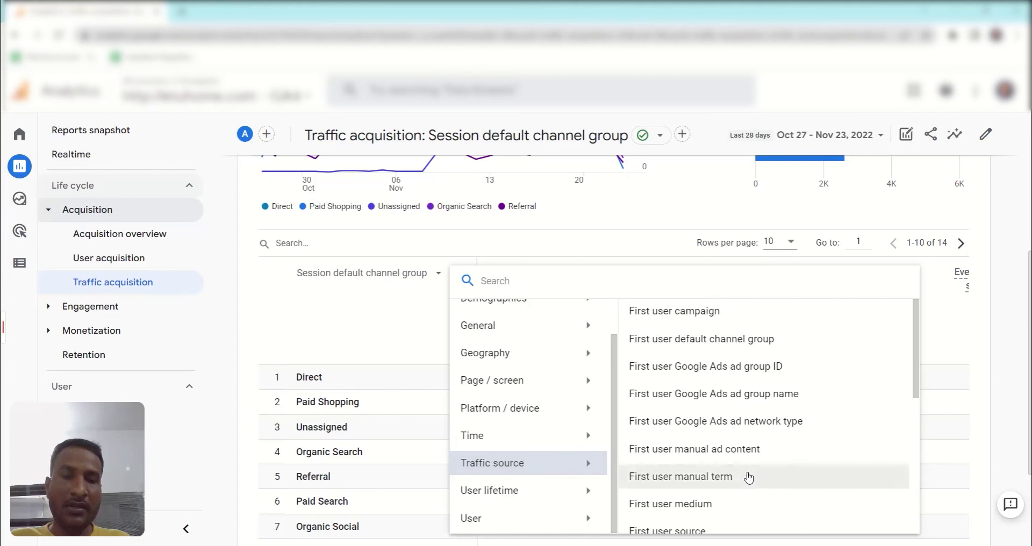
{"action": "scroll", "coordinate": [750, 475], "scroll_direction": "down", "scroll_amount": 1}
{"action": "scroll", "coordinate": [748, 477], "scroll_direction": "down", "scroll_amount": 5}
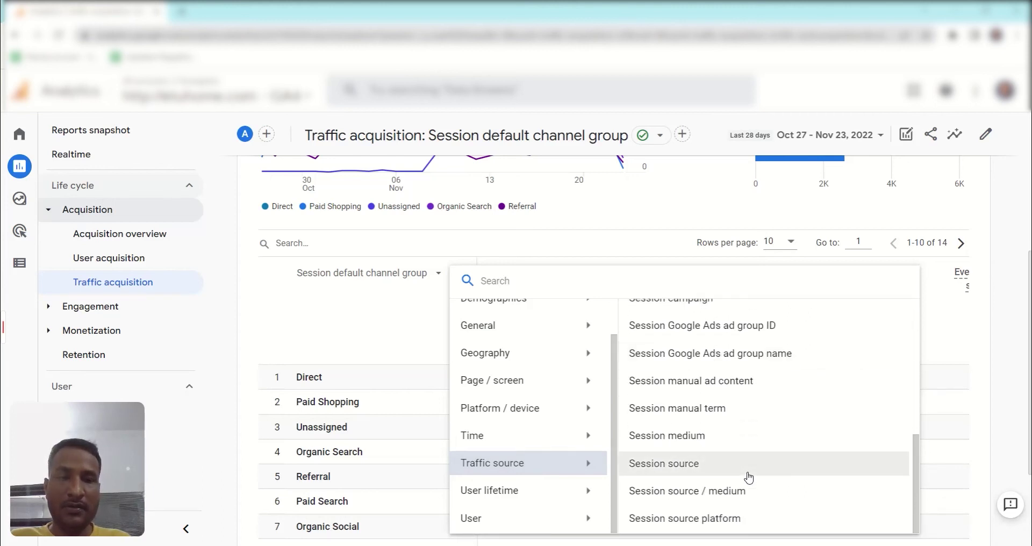
{"action": "left_click", "coordinate": [690, 472]}
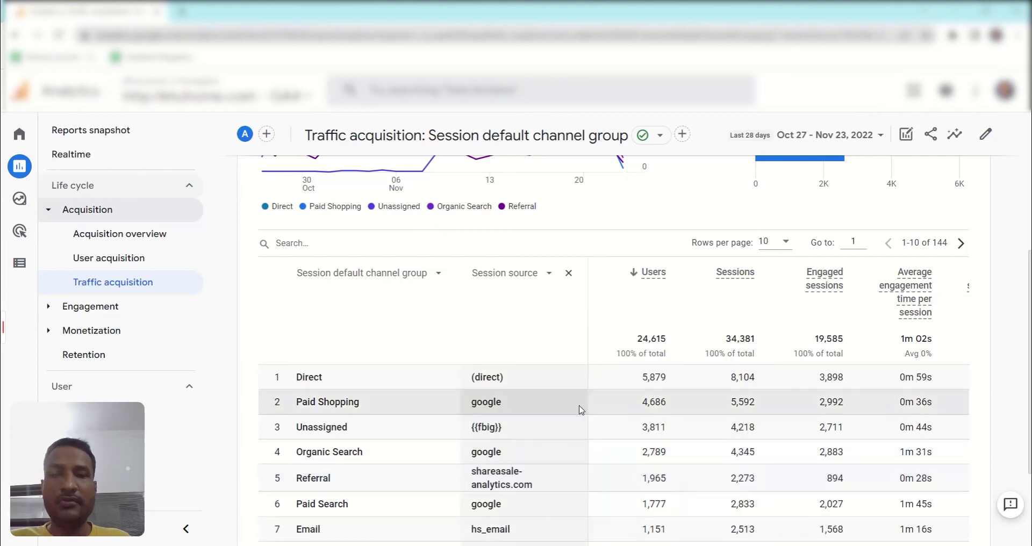
{"action": "scroll", "coordinate": [582, 409], "scroll_direction": "down", "scroll_amount": 1}
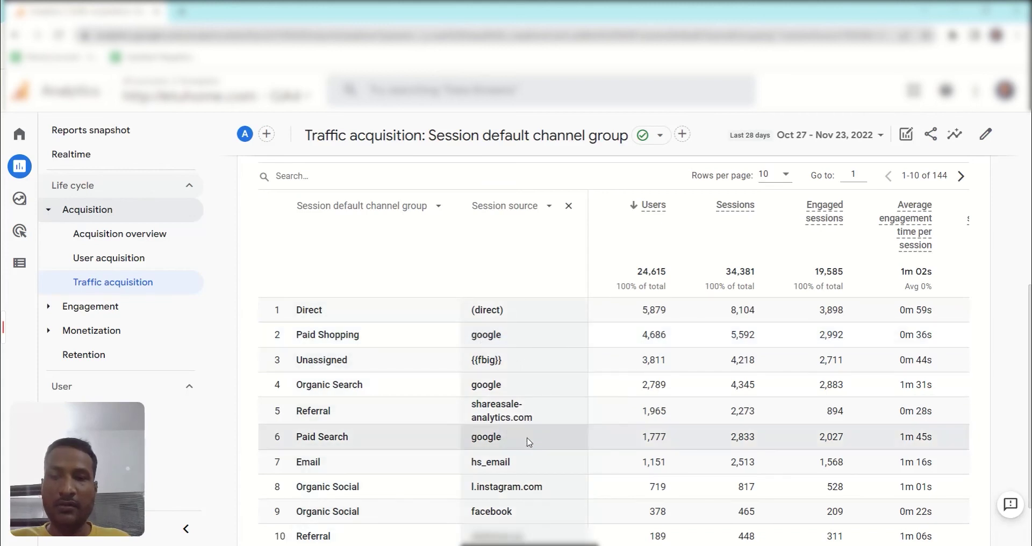
{"action": "scroll", "coordinate": [529, 441], "scroll_direction": "down", "scroll_amount": 1}
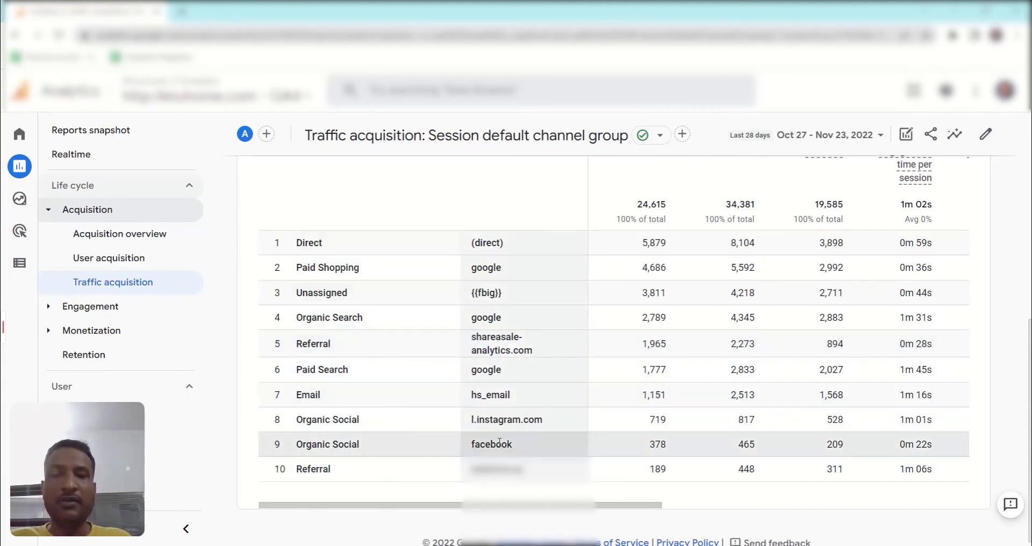
{"action": "scroll", "coordinate": [537, 447], "scroll_direction": "up", "scroll_amount": 1}
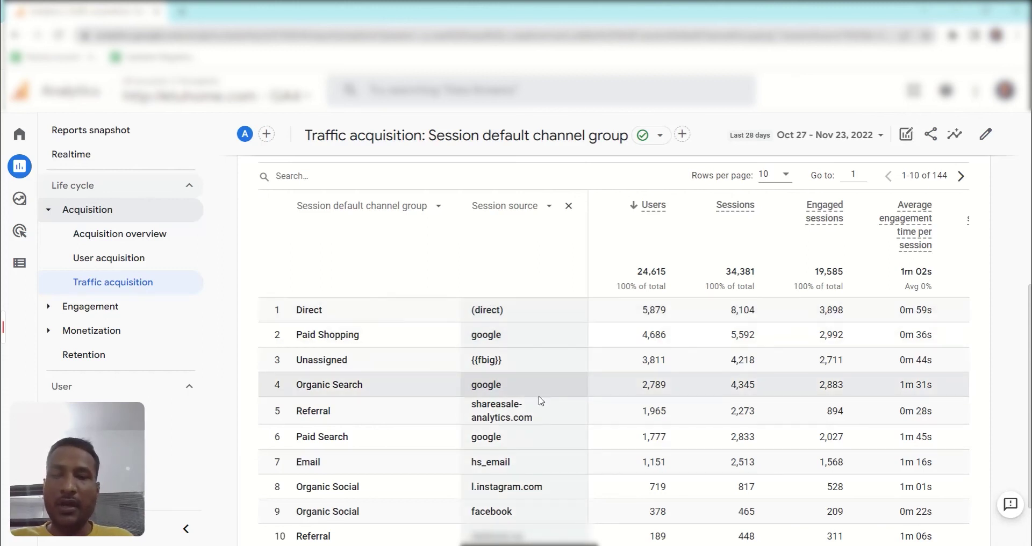
{"action": "scroll", "coordinate": [535, 397], "scroll_direction": "down", "scroll_amount": 1}
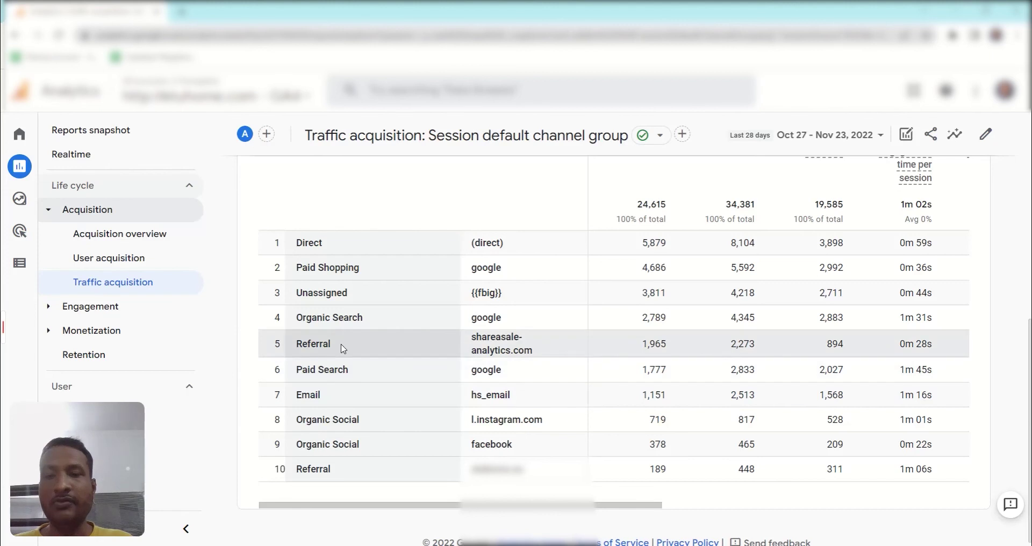
Step: Copy the channel name Referral from its table row and filter the table by searching for it
{"action": "left_click_drag", "start_coordinate": [331, 344], "coordinate": [298, 344]}
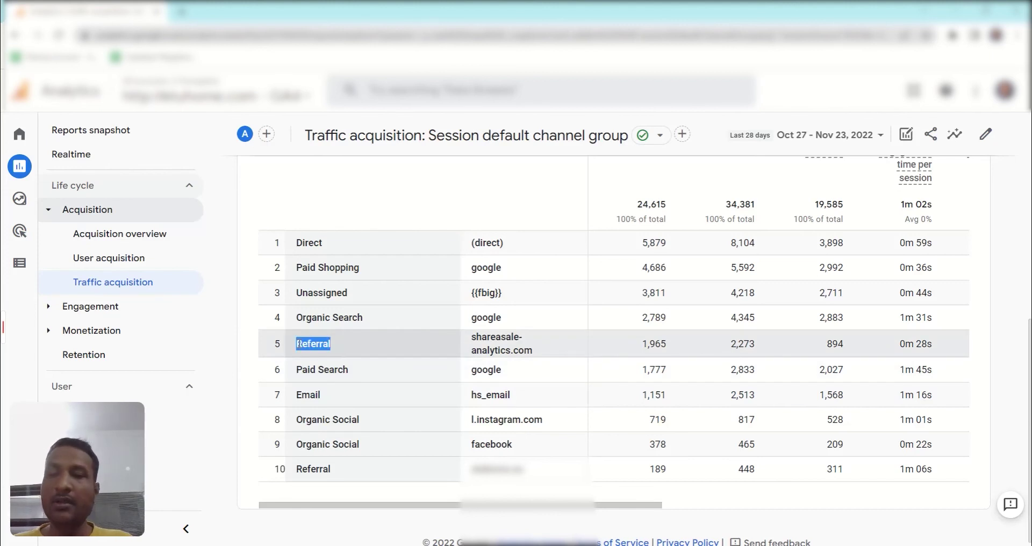
{"action": "right_click", "coordinate": [347, 352]}
{"action": "left_click", "coordinate": [409, 357]}
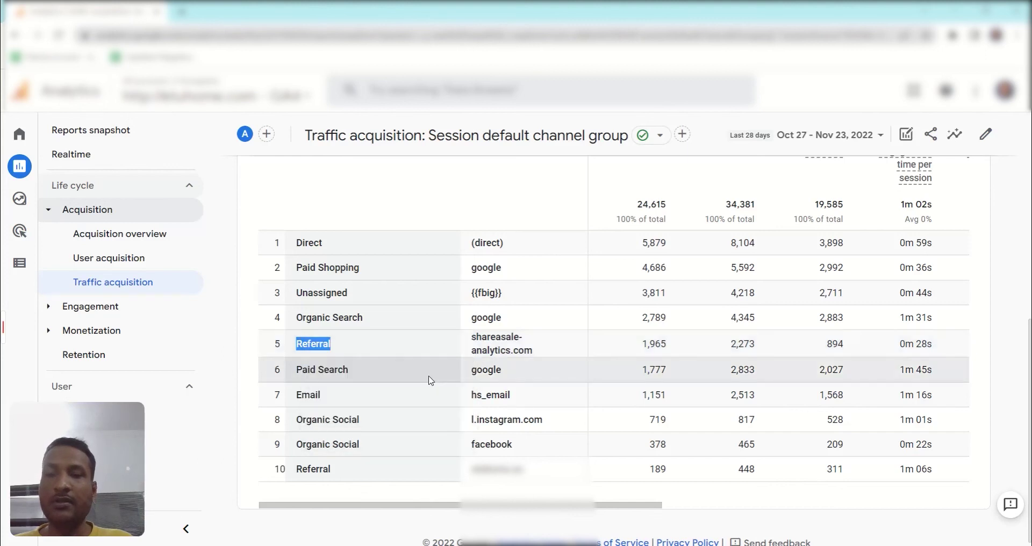
{"action": "scroll", "coordinate": [442, 389], "scroll_direction": "up", "scroll_amount": 3}
{"action": "scroll", "coordinate": [441, 389], "scroll_direction": "up", "scroll_amount": 1}
{"action": "left_click", "coordinate": [330, 313]}
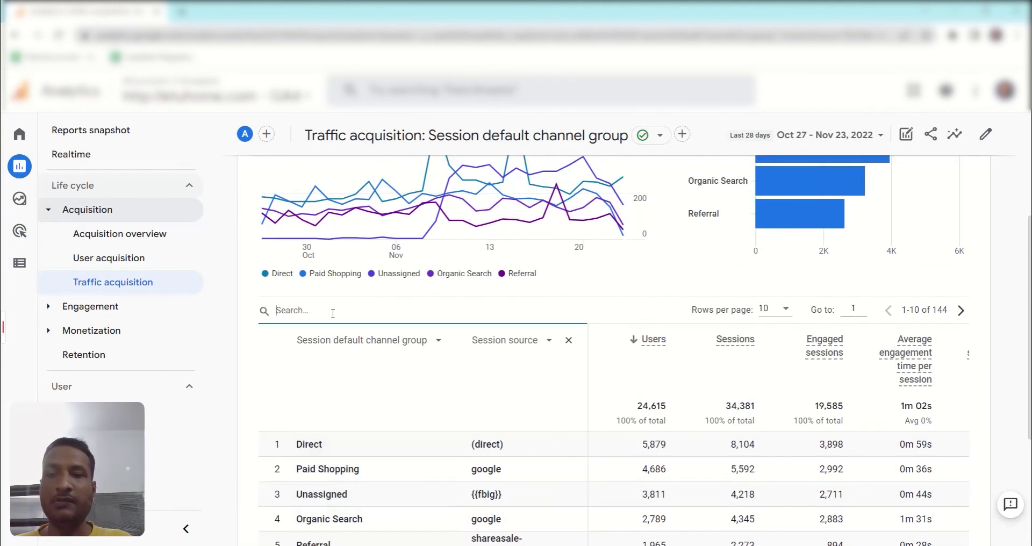
{"action": "key", "text": "ctrl+v"}
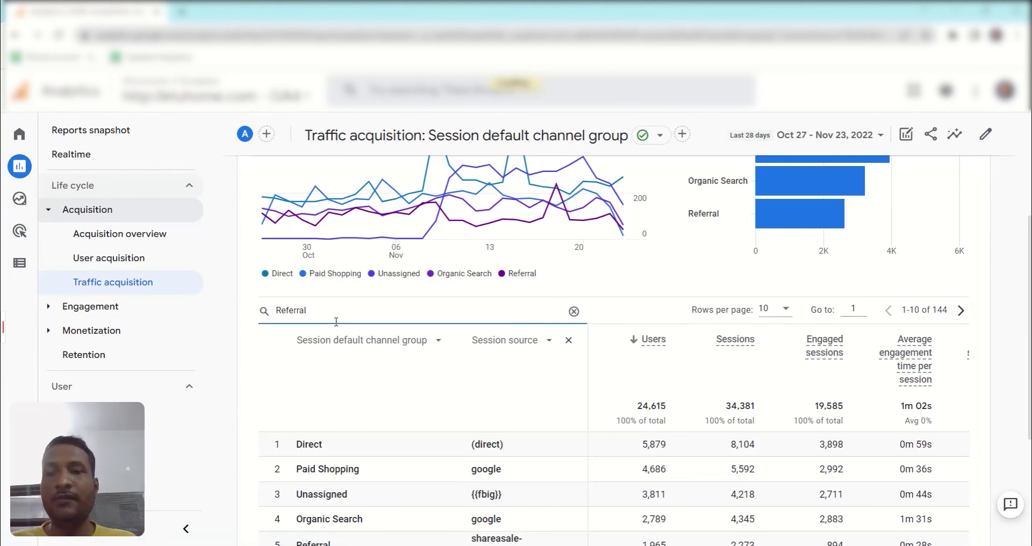
{"action": "key", "text": "Return"}
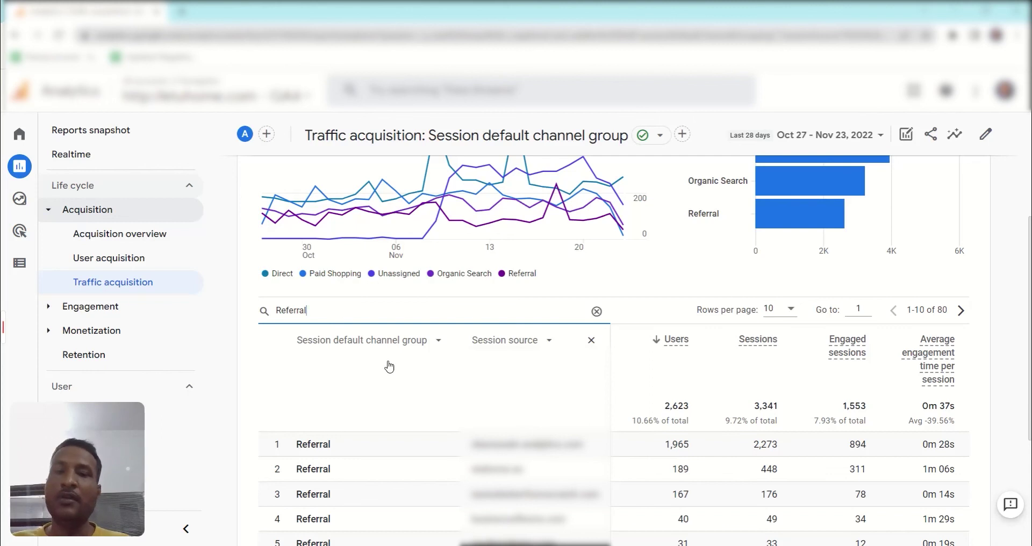
Step: Look through the first page of Referral rows and their session sources, and go to the next page
{"action": "scroll", "coordinate": [573, 390], "scroll_direction": "down", "scroll_amount": 3}
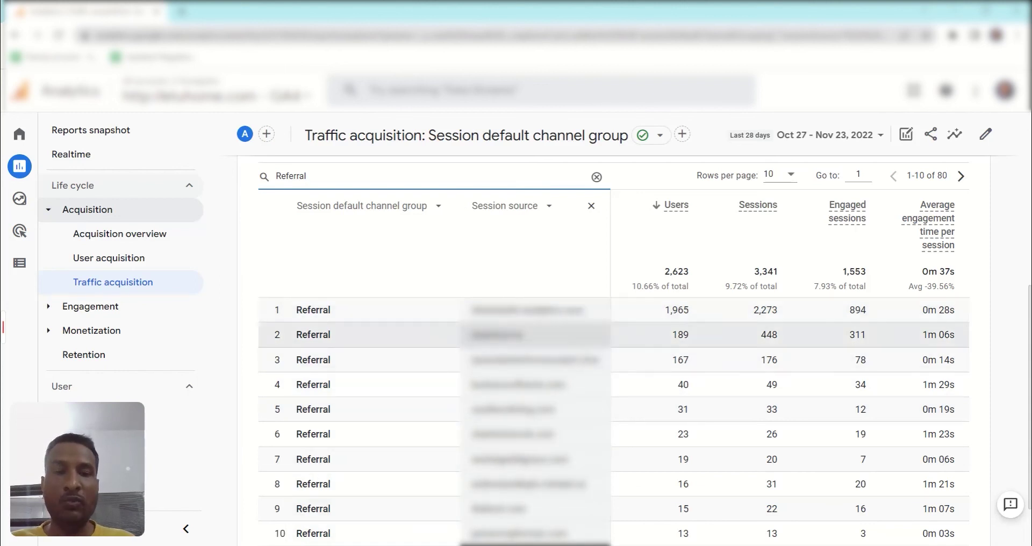
{"action": "scroll", "coordinate": [560, 438], "scroll_direction": "down", "scroll_amount": 2}
{"action": "scroll", "coordinate": [560, 442], "scroll_direction": "up", "scroll_amount": 2}
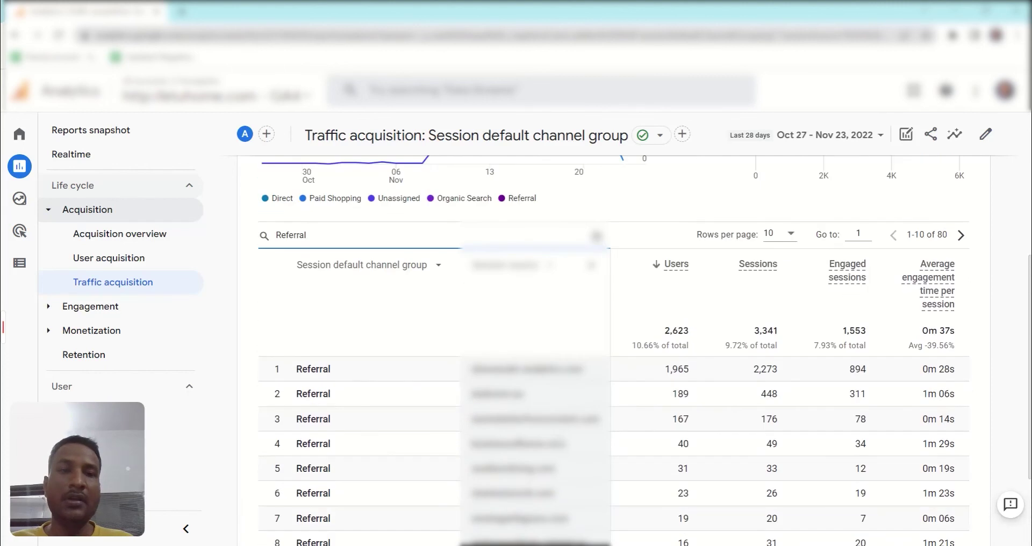
{"action": "scroll", "coordinate": [559, 442], "scroll_direction": "down", "scroll_amount": 2}
{"action": "scroll", "coordinate": [661, 438], "scroll_direction": "up", "scroll_amount": 3}
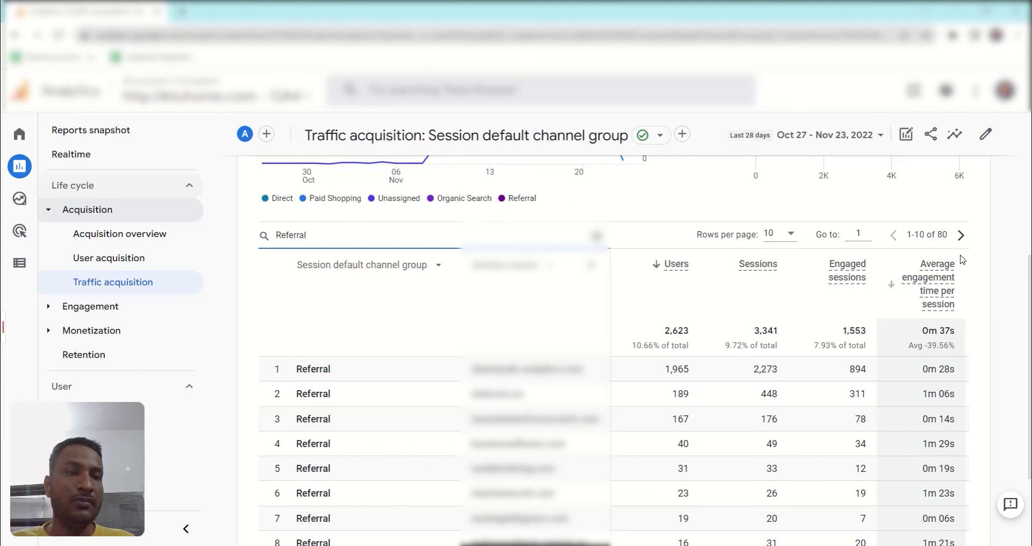
{"action": "left_click", "coordinate": [960, 241]}
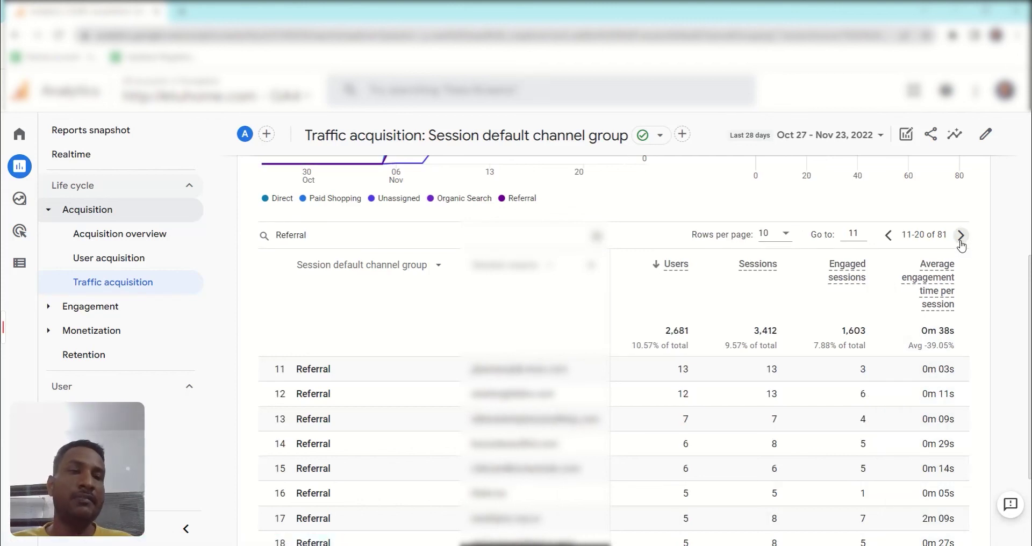
Step: Set the table to show 100 rows per page and look through the Referral rows
{"action": "left_click", "coordinate": [786, 236]}
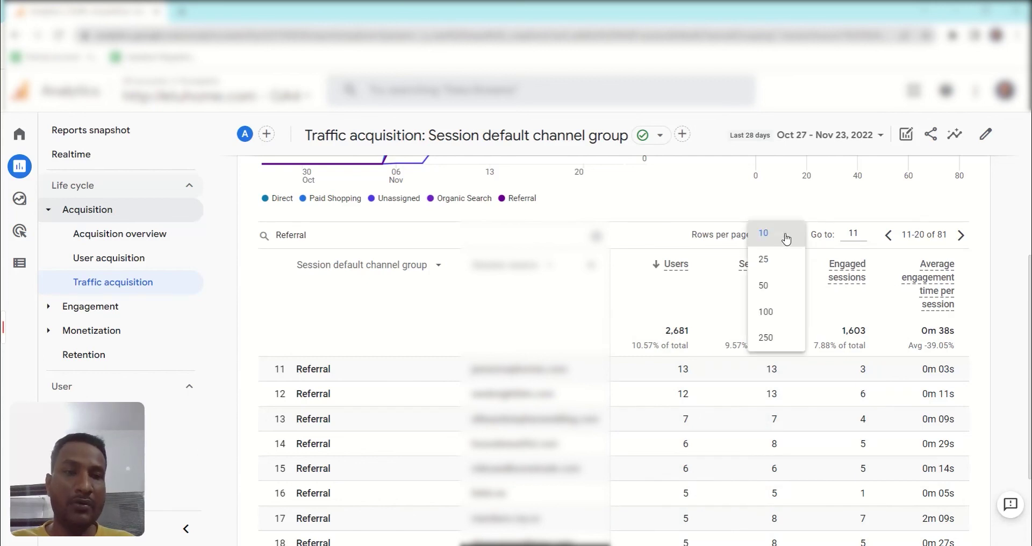
{"action": "left_click", "coordinate": [772, 316]}
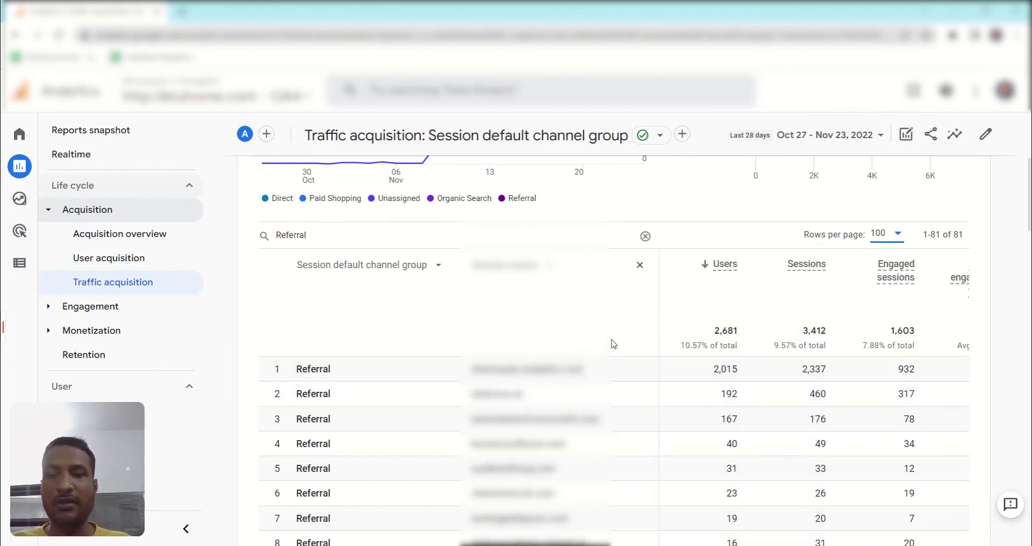
{"action": "scroll", "coordinate": [614, 344], "scroll_direction": "down", "scroll_amount": 1}
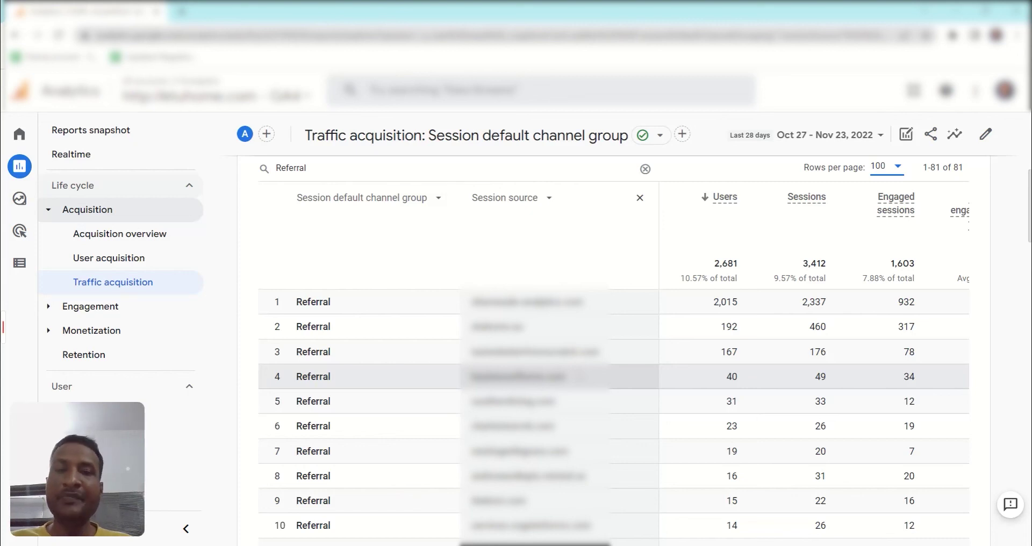
{"action": "scroll", "coordinate": [580, 376], "scroll_direction": "down", "scroll_amount": 1}
{"action": "scroll", "coordinate": [570, 365], "scroll_direction": "up", "scroll_amount": 2}
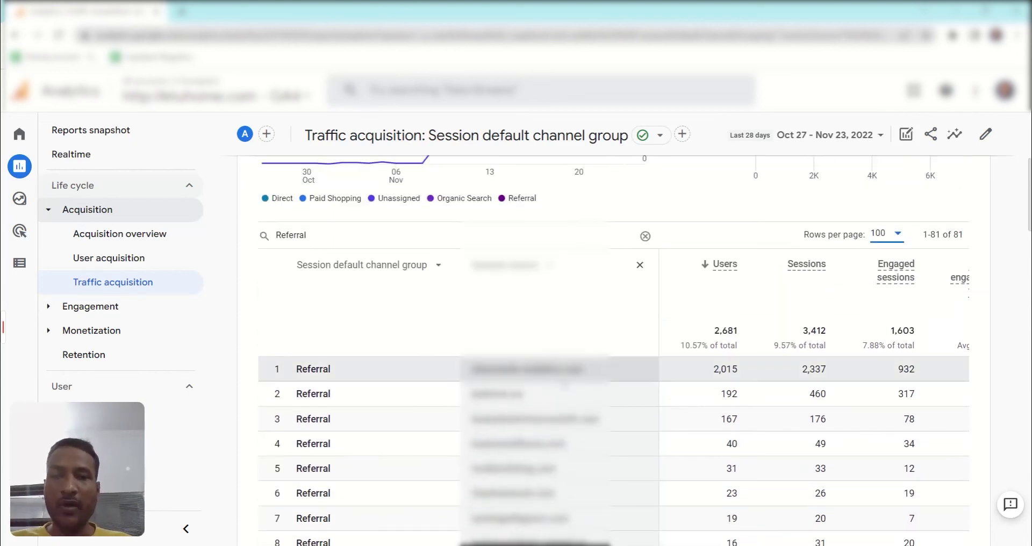
Step: Review the table's primary and secondary dimension choices without changing either dimension
{"action": "left_click", "coordinate": [436, 264]}
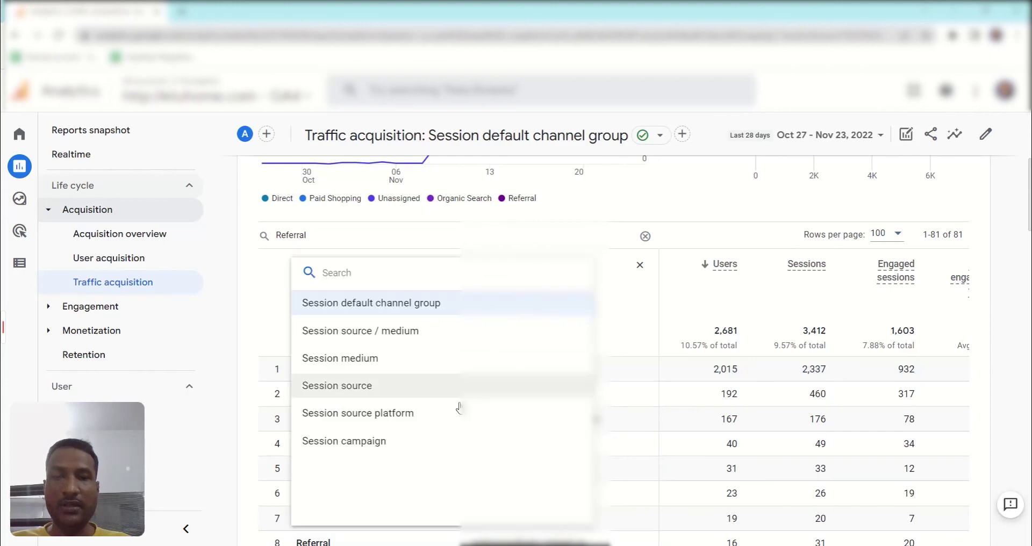
{"action": "left_click", "coordinate": [610, 252]}
{"action": "left_click", "coordinate": [540, 271]}
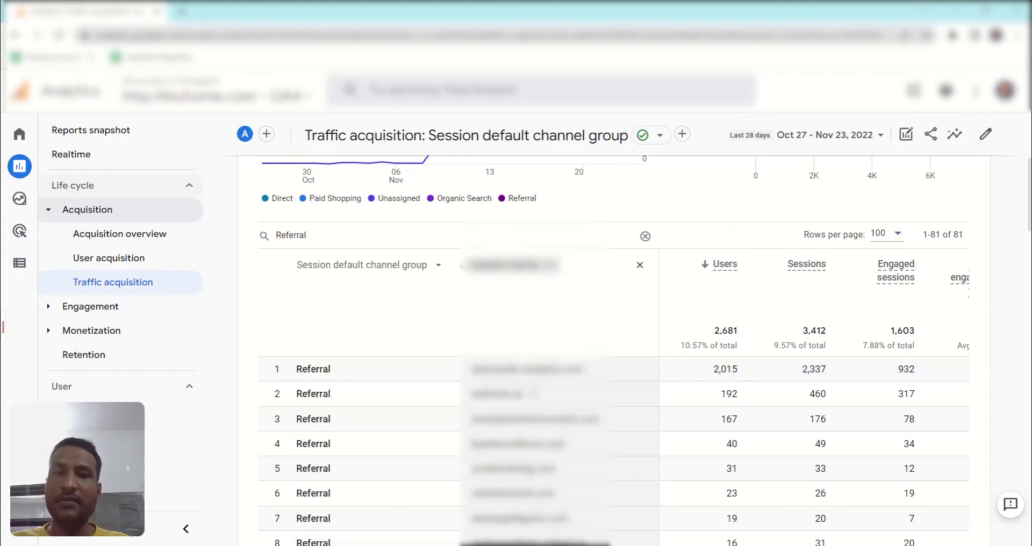
{"action": "left_click", "coordinate": [569, 241]}
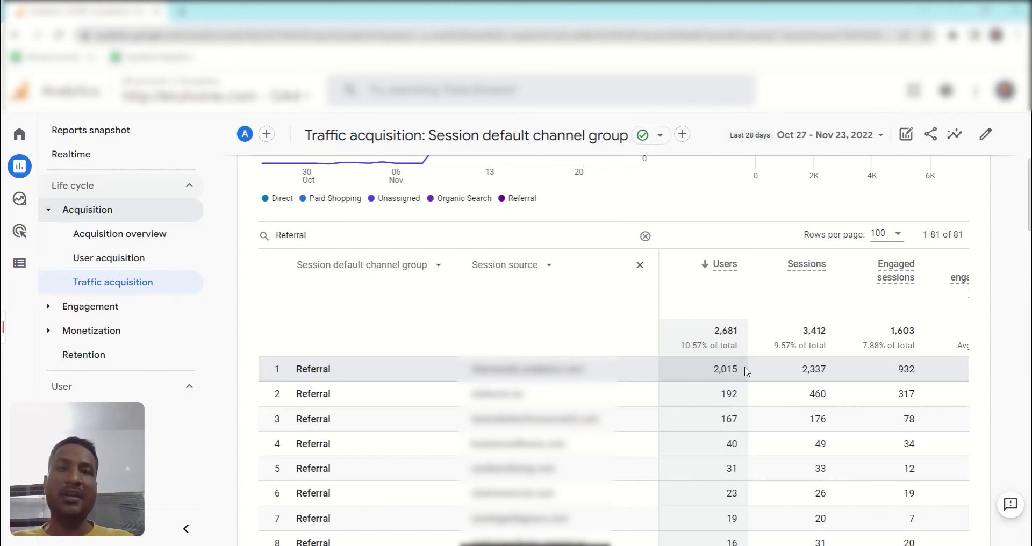
{"action": "mouse_move", "coordinate": [2, 327]}
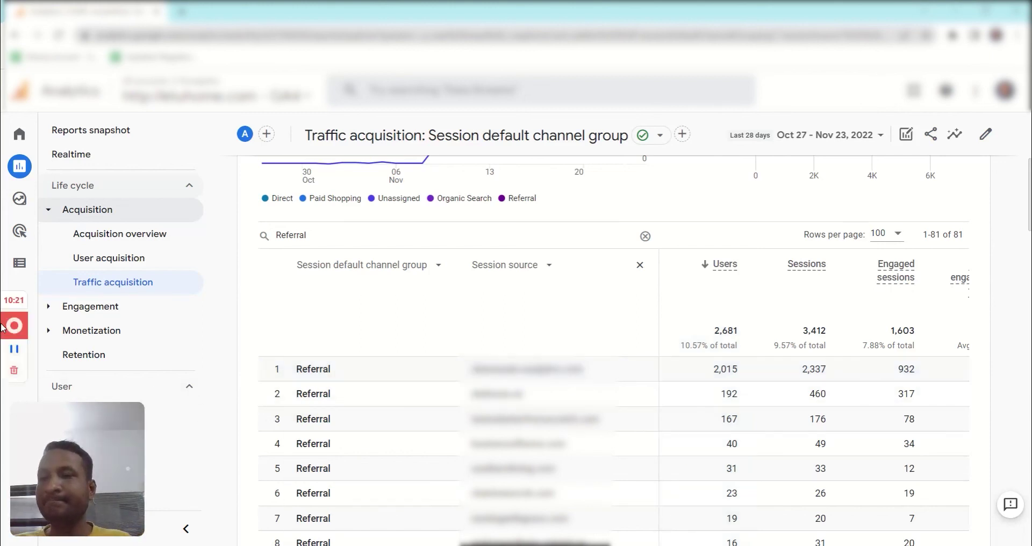